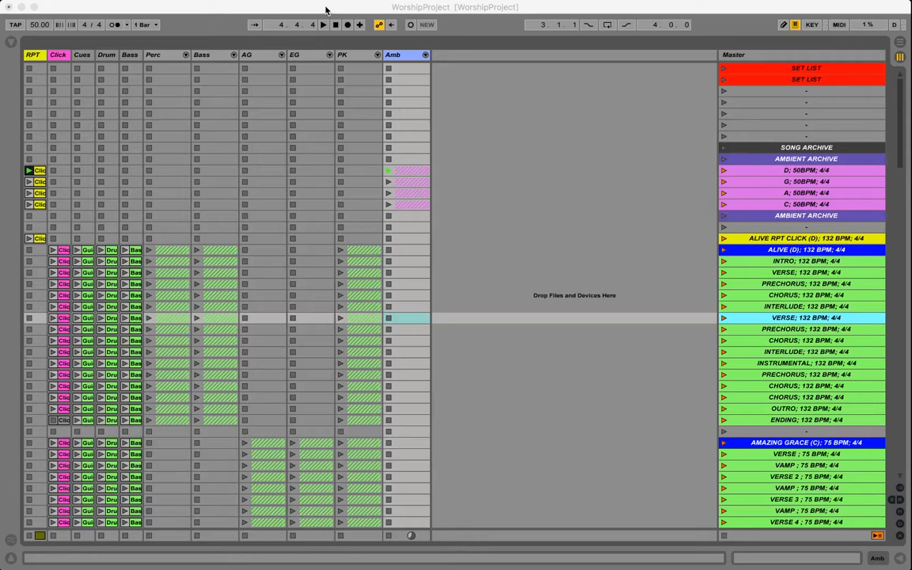
Select a few section scenes of ALIVE (D) in the Master track, ending on the first PRECHORUS scene
click(588, 9)
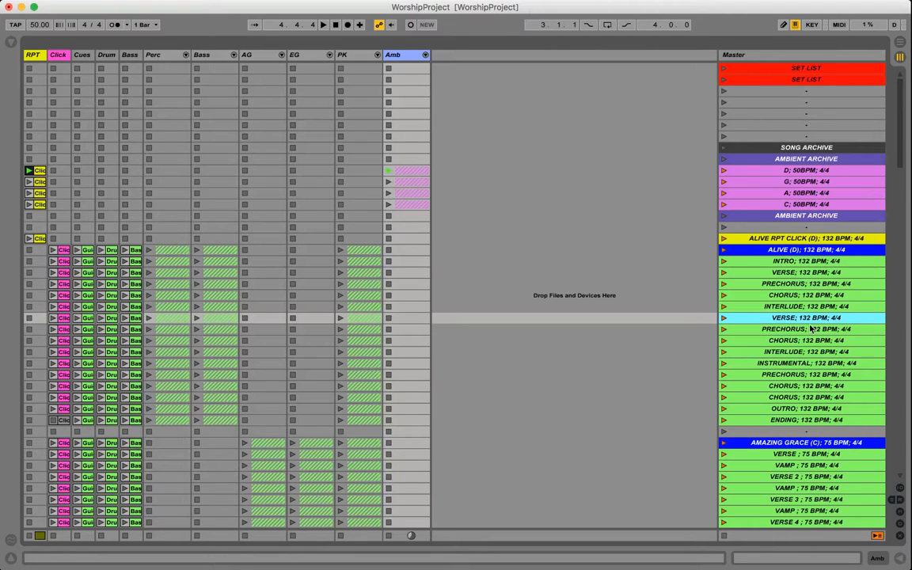
click(809, 366)
click(811, 307)
click(815, 283)
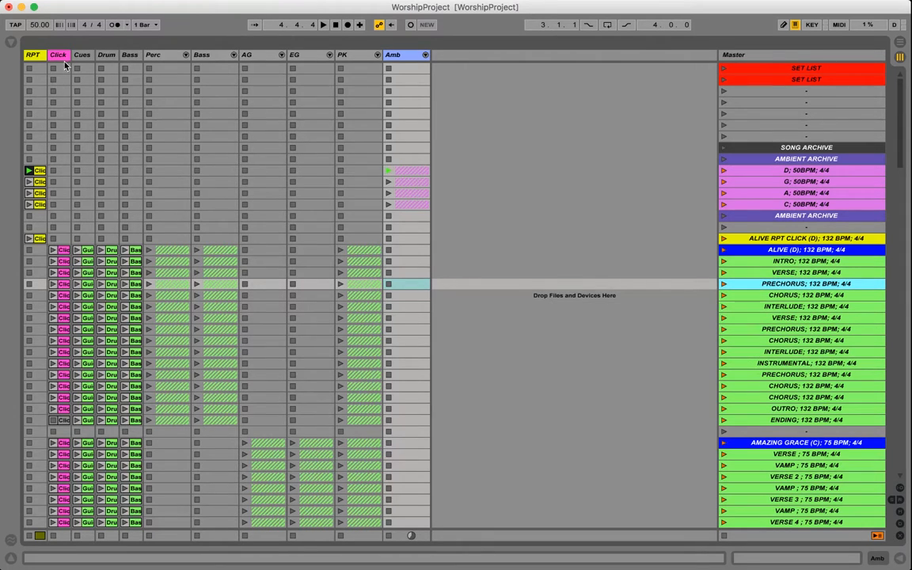
Unfold the Perc group track to examine its individual percussion tracks, and fold it again
click(185, 55)
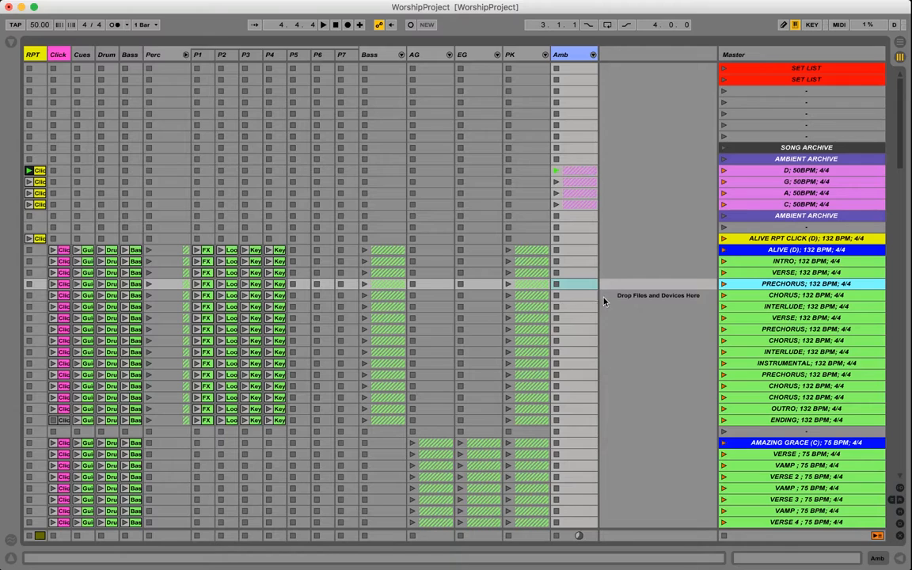
scroll(679, 294, down, 8)
scroll(679, 293, up, 8)
click(186, 54)
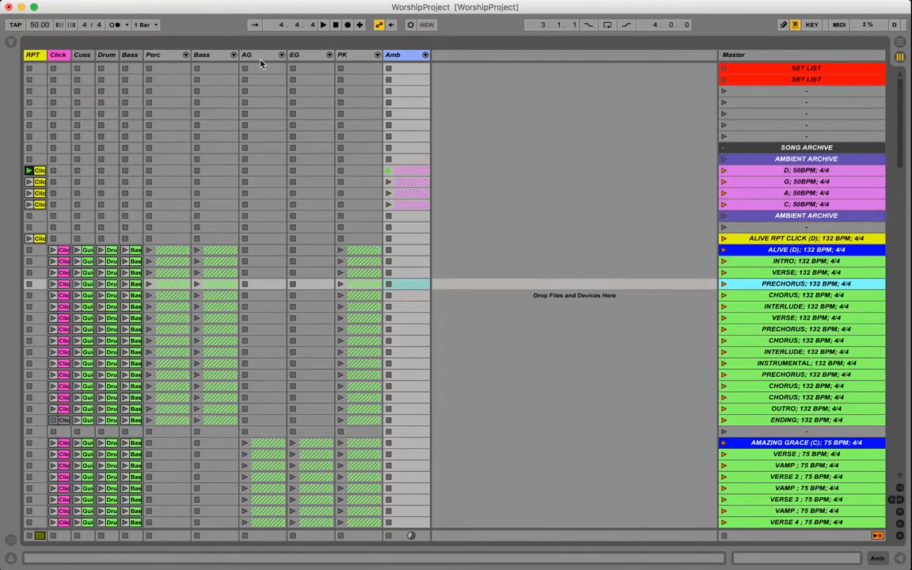
Unfold and refold the EG and PK group tracks in turn to examine the tracks inside each
click(329, 55)
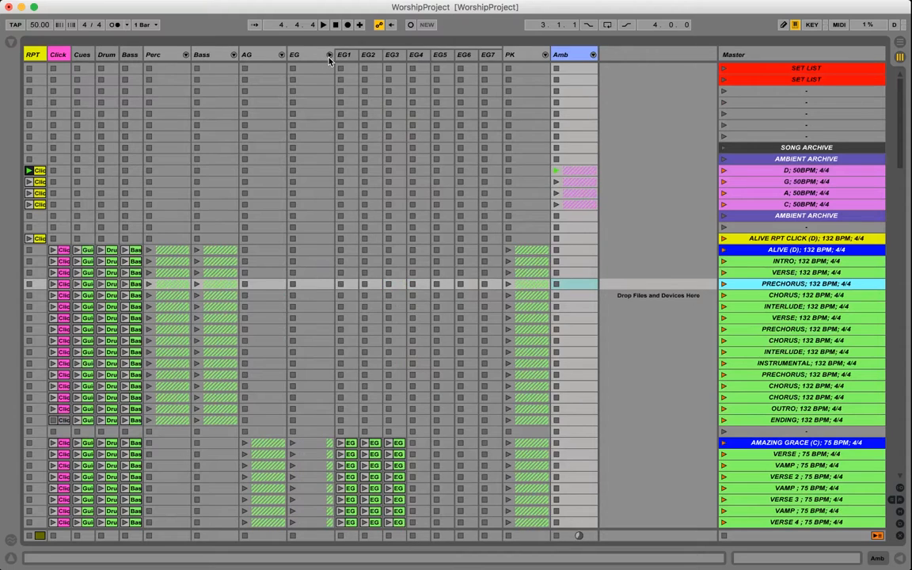
click(329, 54)
click(376, 55)
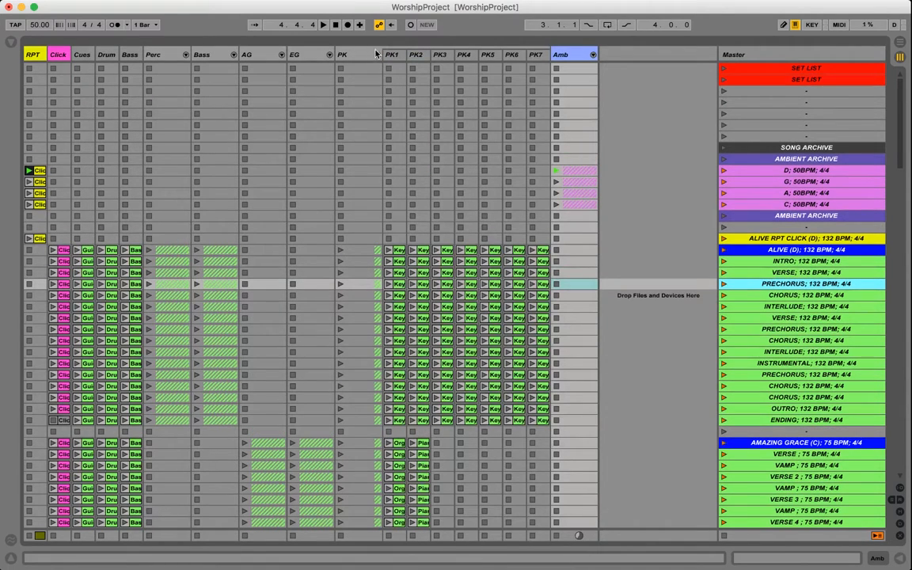
click(377, 55)
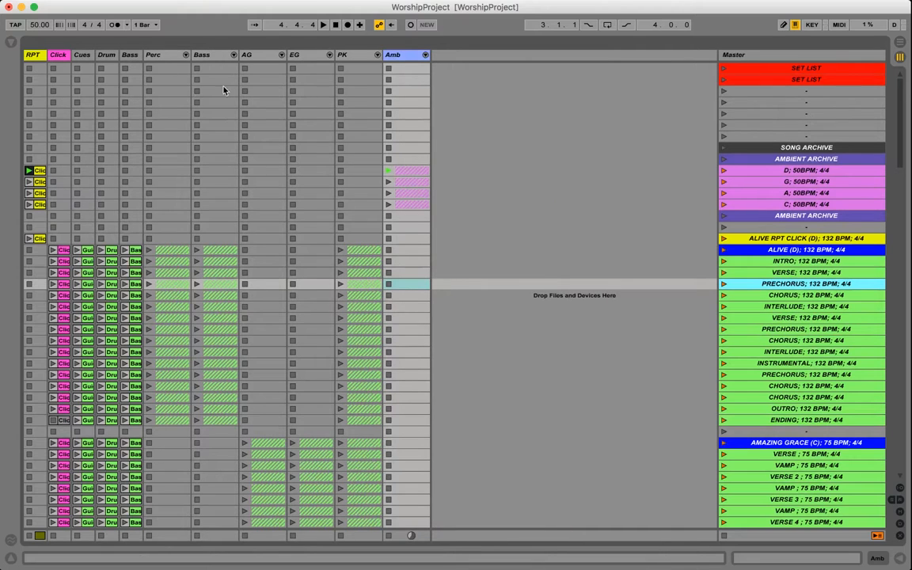
Look through the scene list of the song archive, from ALIVE (D) to TREMBLE (C), and return to the set list
scroll(789, 321, down, 1)
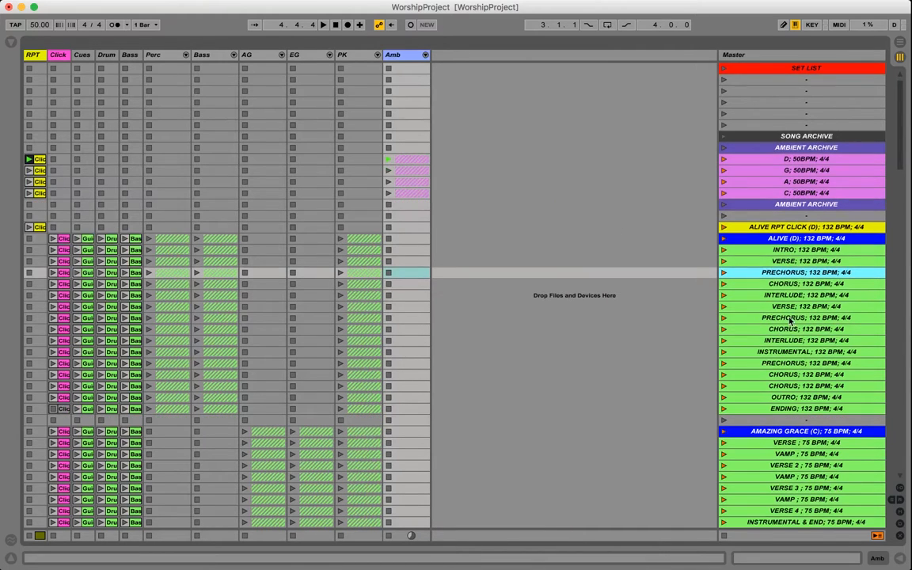
scroll(789, 321, down, 5)
scroll(792, 313, up, 6)
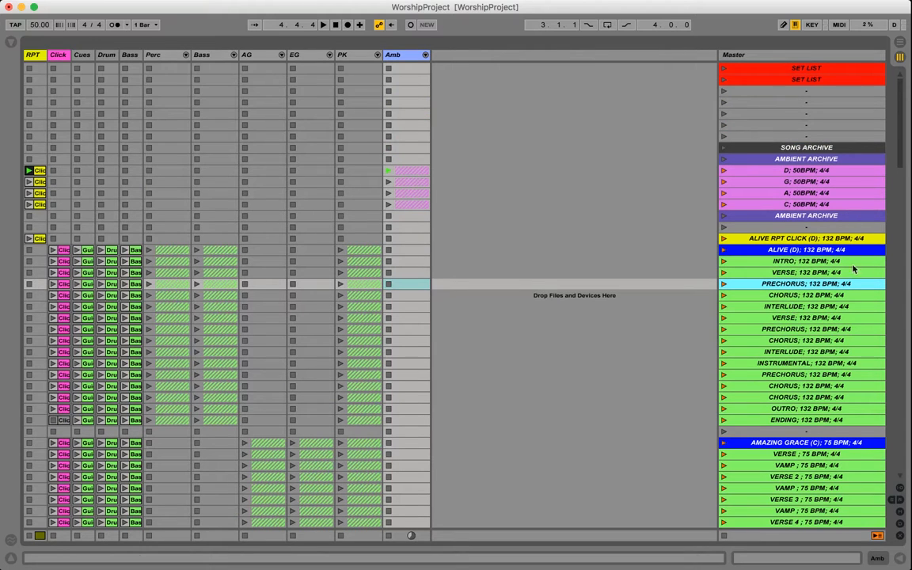
scroll(807, 274, down, 18)
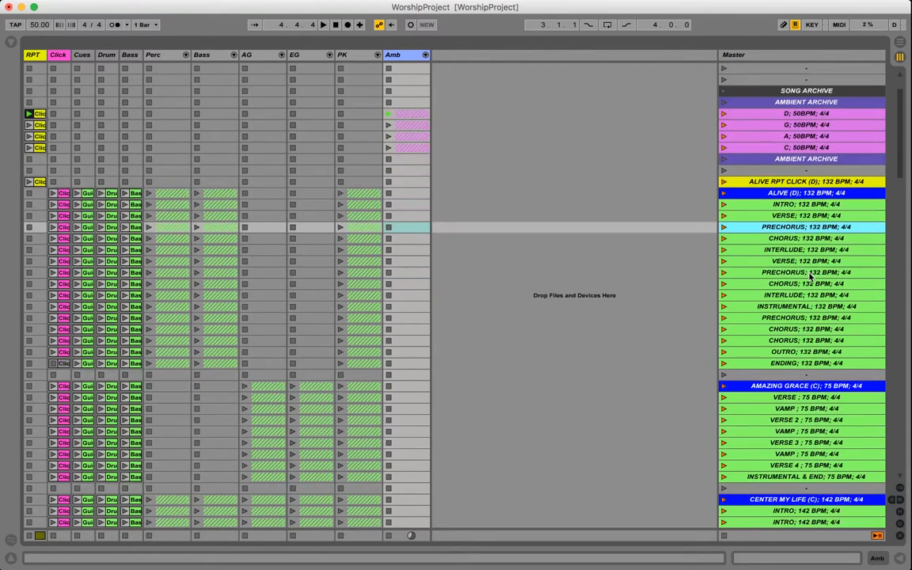
scroll(808, 276, down, 8)
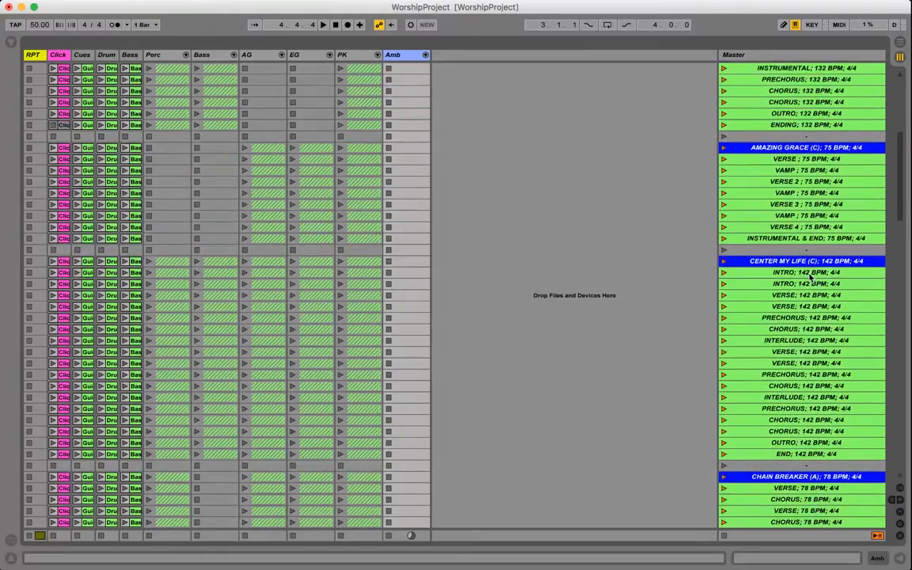
scroll(808, 276, up, 15)
scroll(810, 276, up, 3)
scroll(808, 276, down, 20)
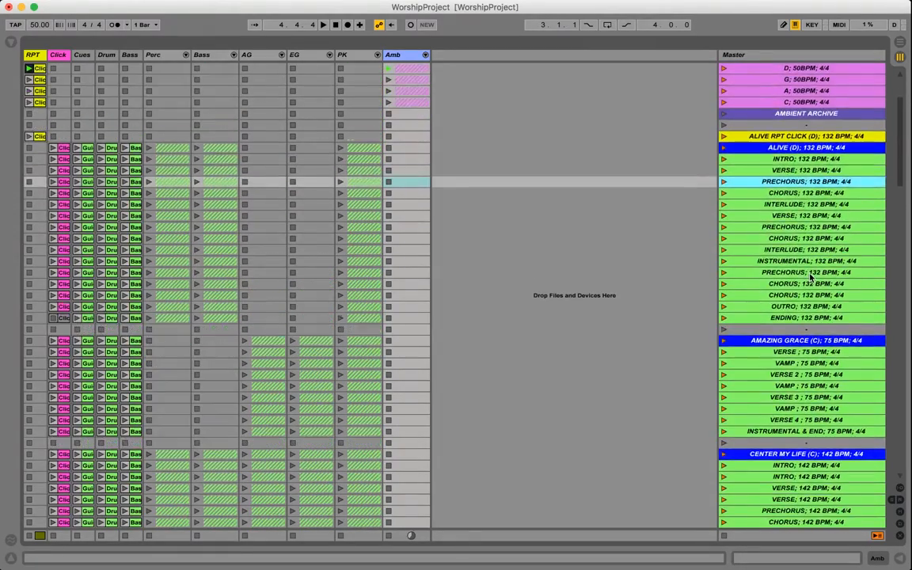
scroll(807, 276, down, 20)
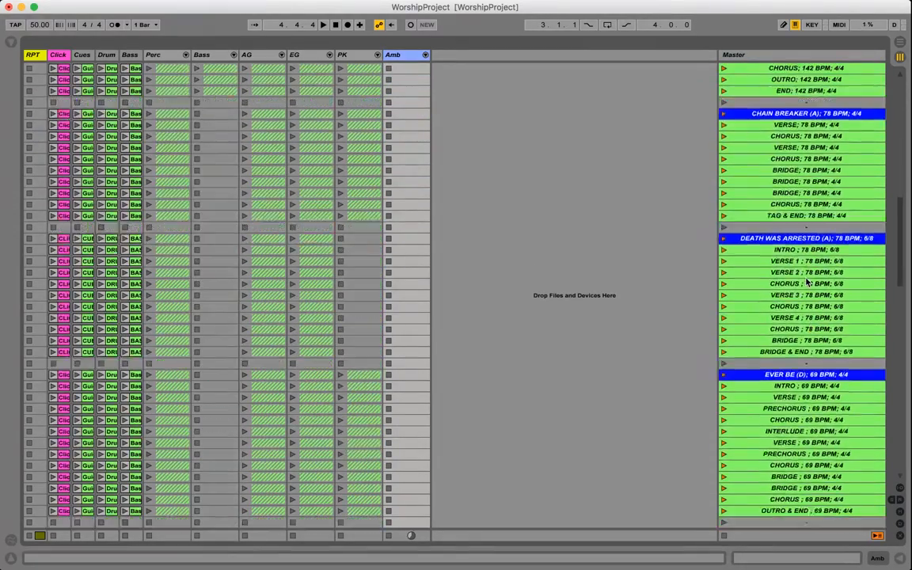
scroll(806, 278, down, 20)
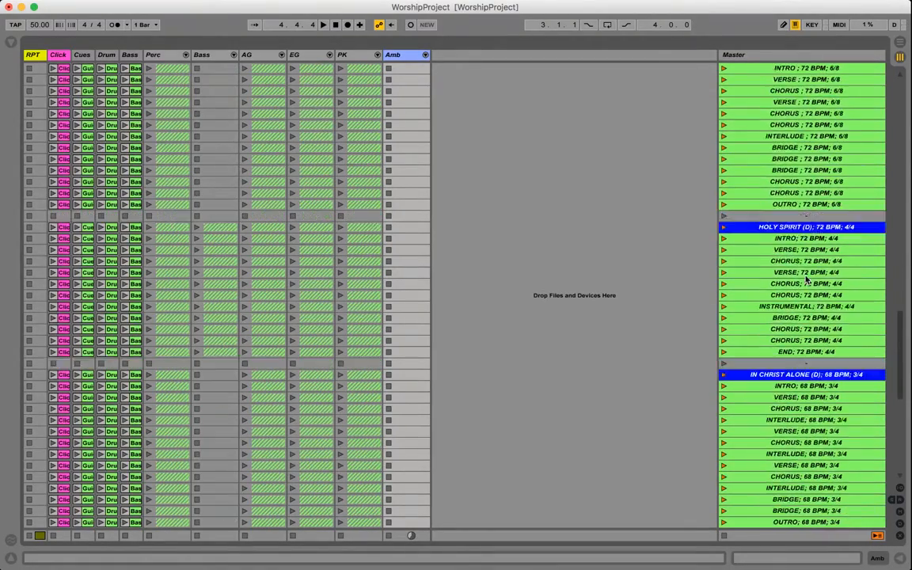
scroll(805, 281, down, 10)
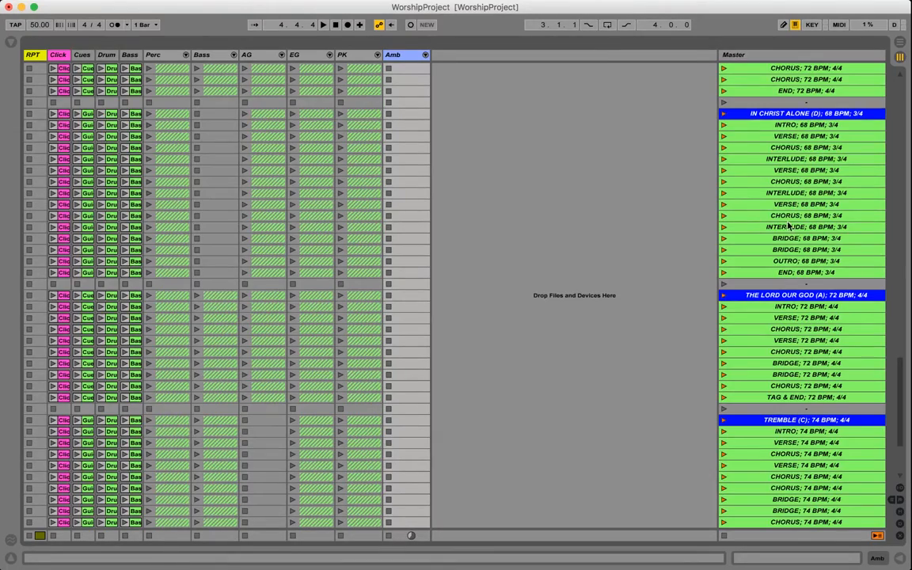
scroll(780, 210, up, 20)
scroll(786, 218, up, 20)
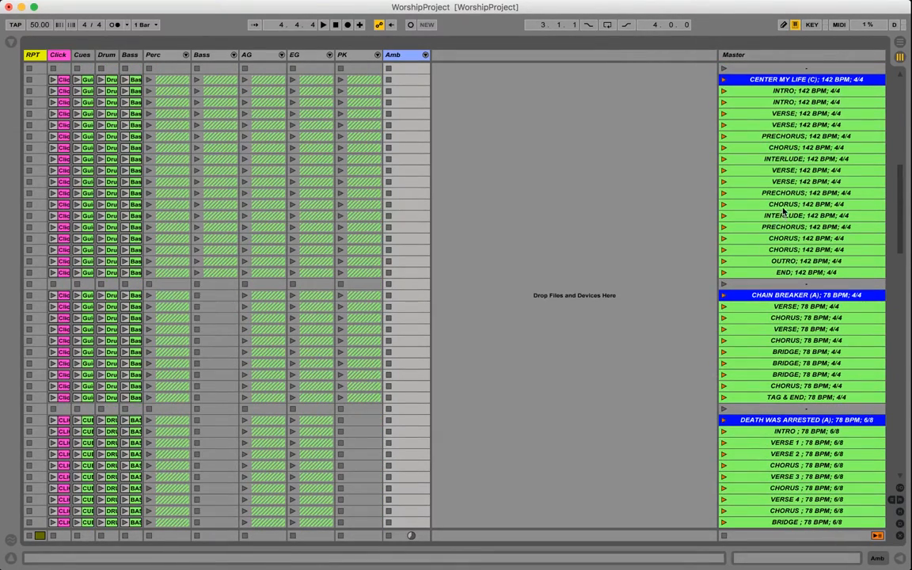
scroll(782, 214, up, 20)
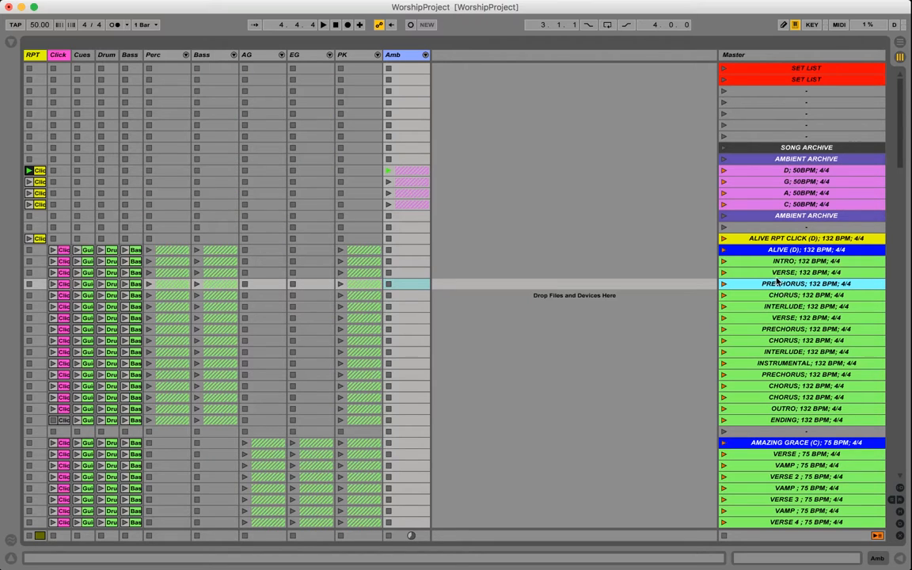
Step the scene selection through the ALIVE (D) sections from INTRO to the CHORUS after the last PRECHORUS
scroll(780, 278, down, 4)
scroll(783, 281, down, 1)
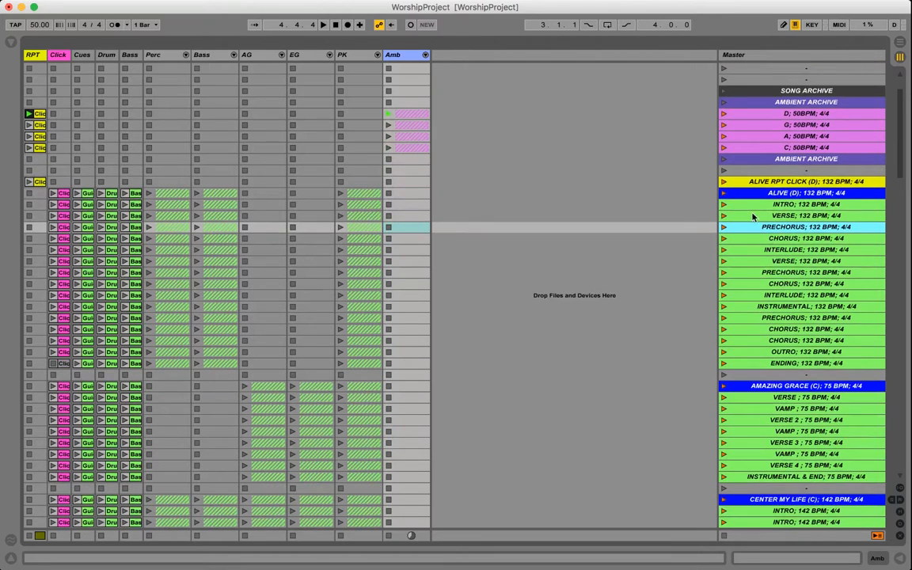
key(Down)
key(Down)
key(Down)
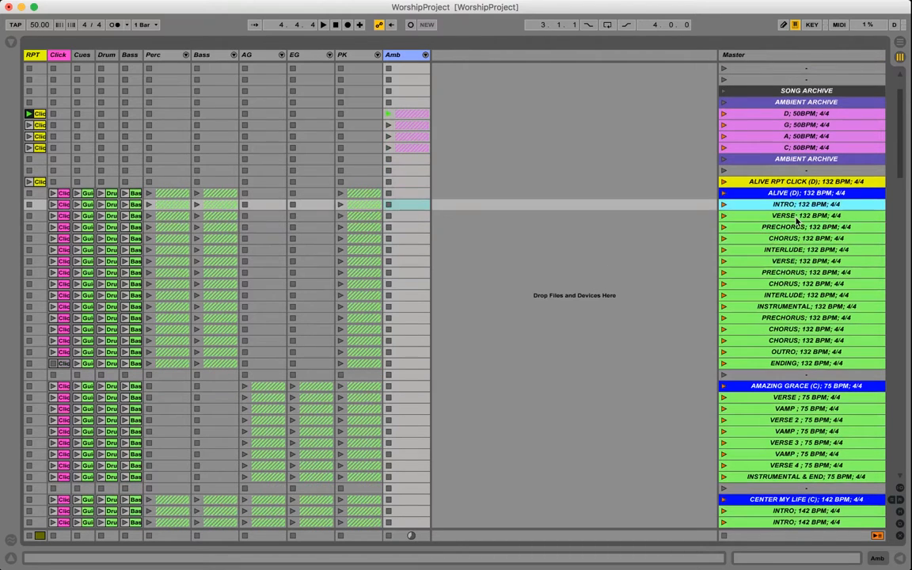
key(Down)
key(Down)
key(Down)
key(Down)
key(Down)
key(Down)
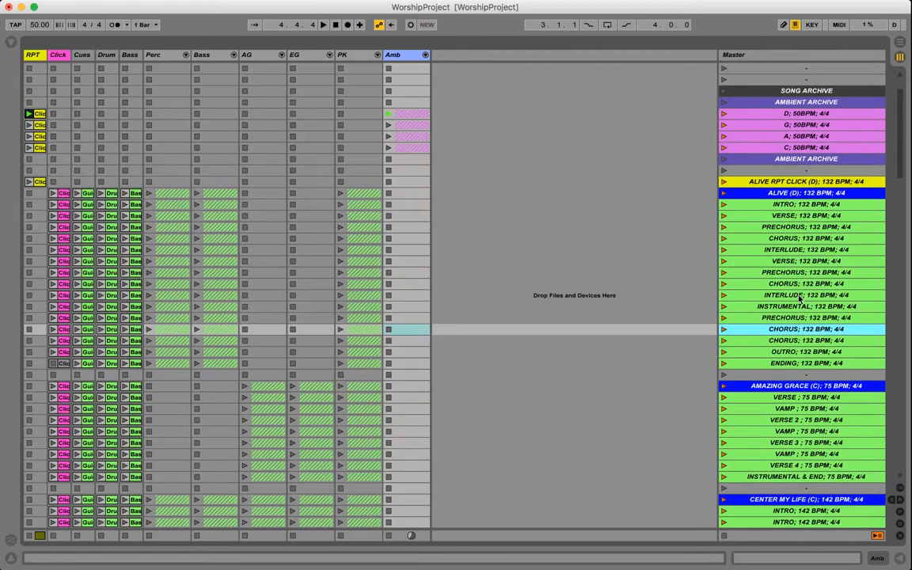
Step the scene selection back up through the ALIVE (D) sections to the INTRO scene
key(Up)
key(Up)
key(Up)
key(Up)
key(Up)
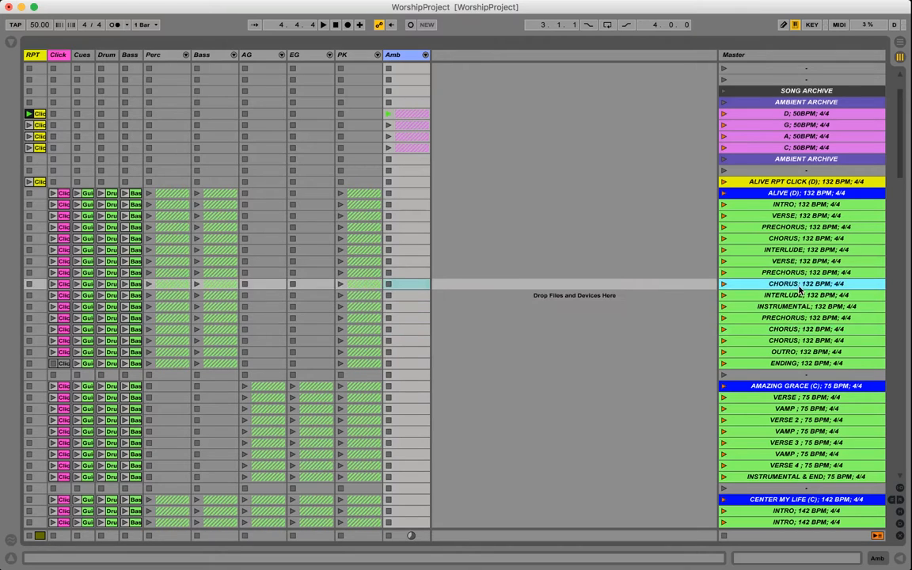
key(Up)
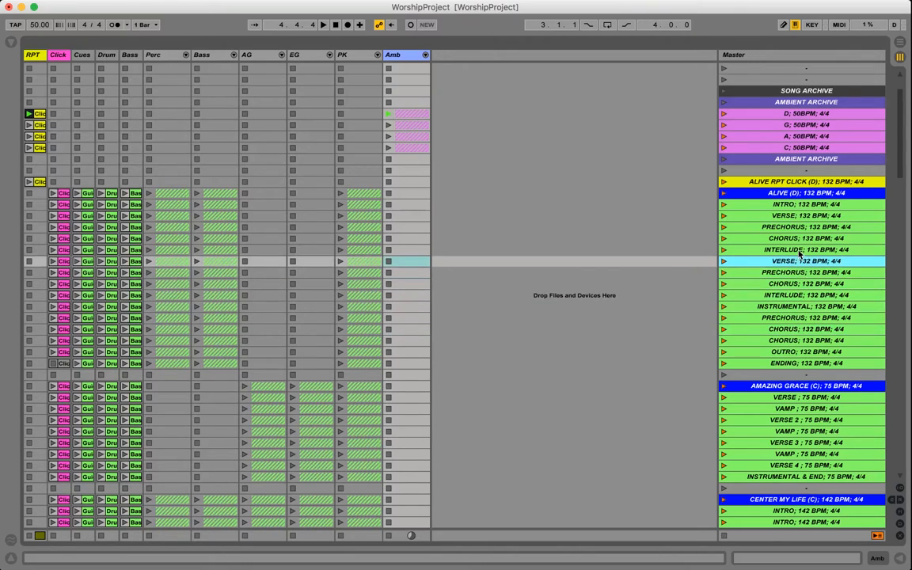
key(Up)
key(Up)
key(Up)
key(Up)
key(Up)
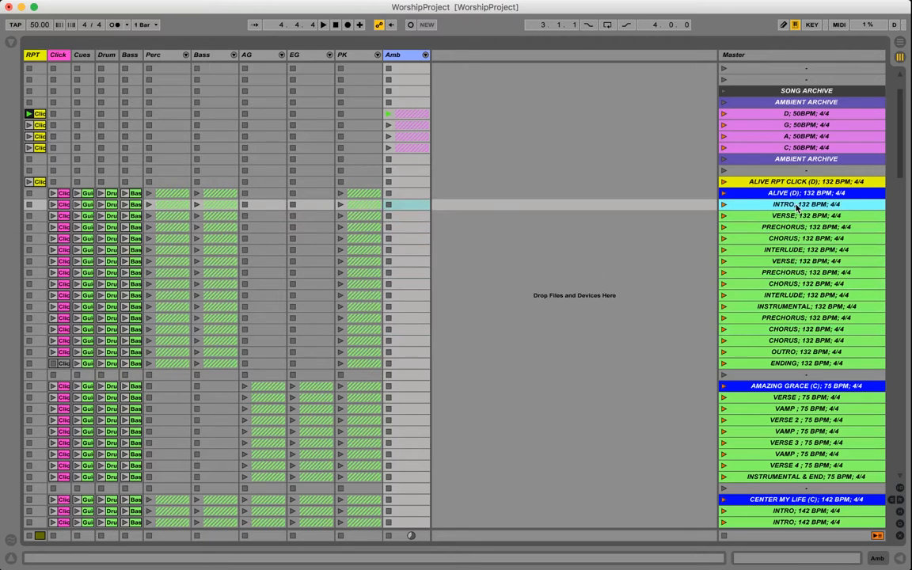
Select the first INTERLUDE scene of ALIVE (D) and move the selection on through VERSE and PRECHORUS to the second CHORUS
click(804, 253)
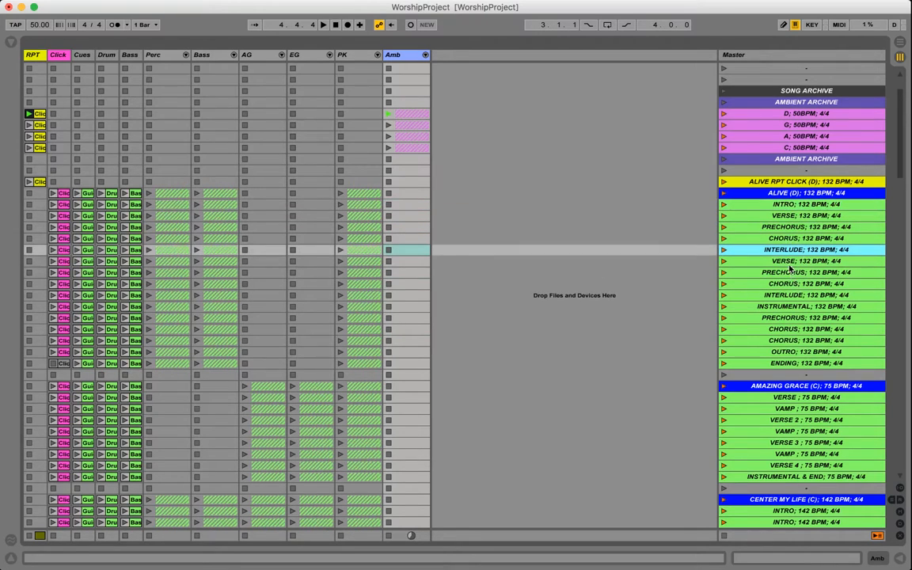
key(Down)
key(Down)
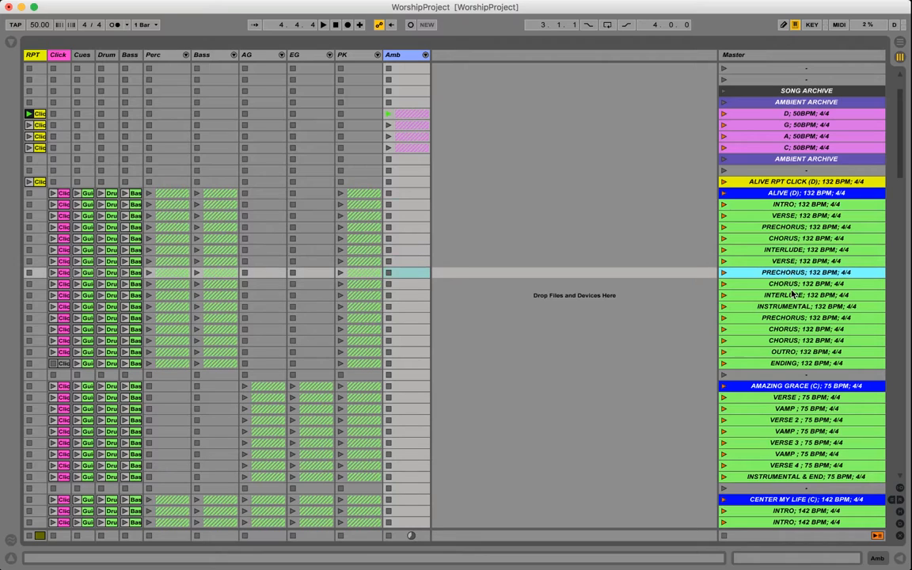
key(Down)
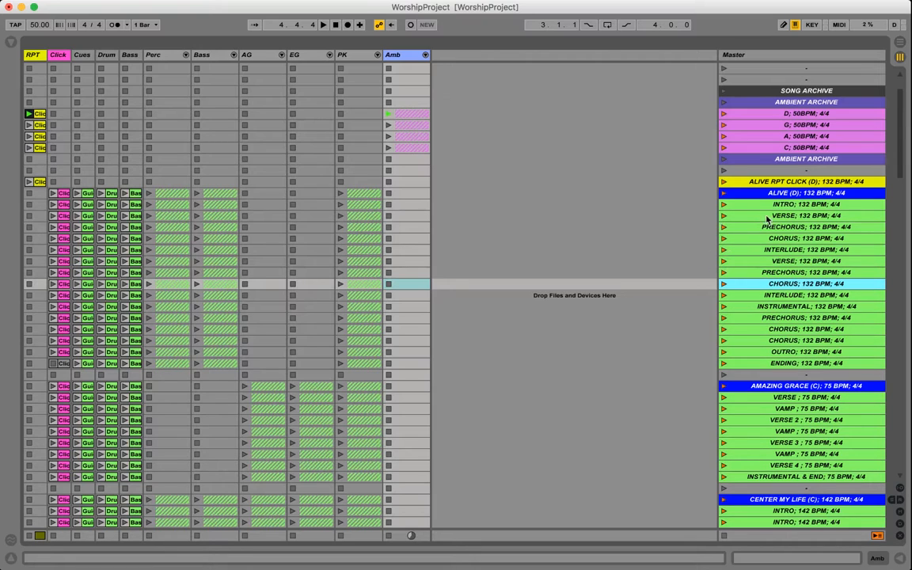
scroll(712, 241, down, 3)
scroll(788, 265, up, 2)
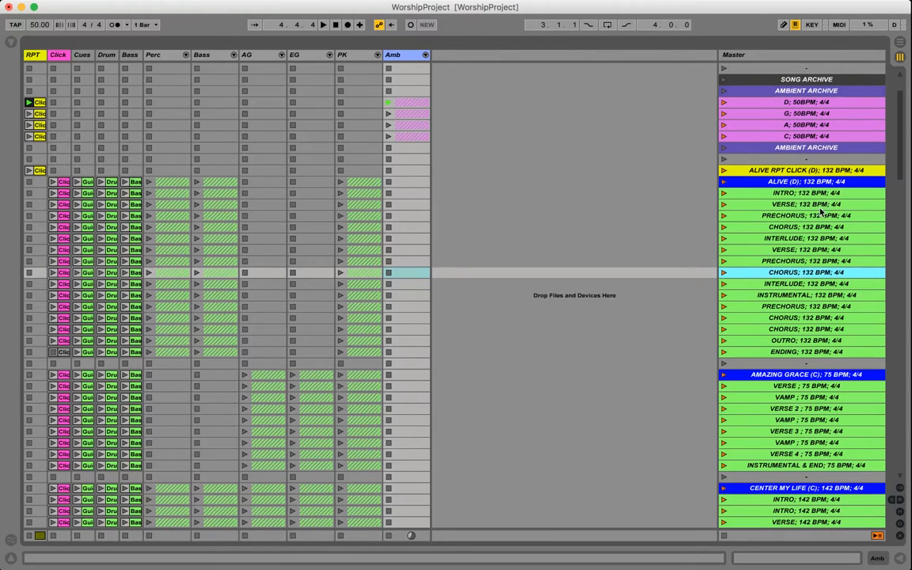
Select the ALIVE RPT CLICK (D) scene above the ALIVE (D) song header
click(776, 171)
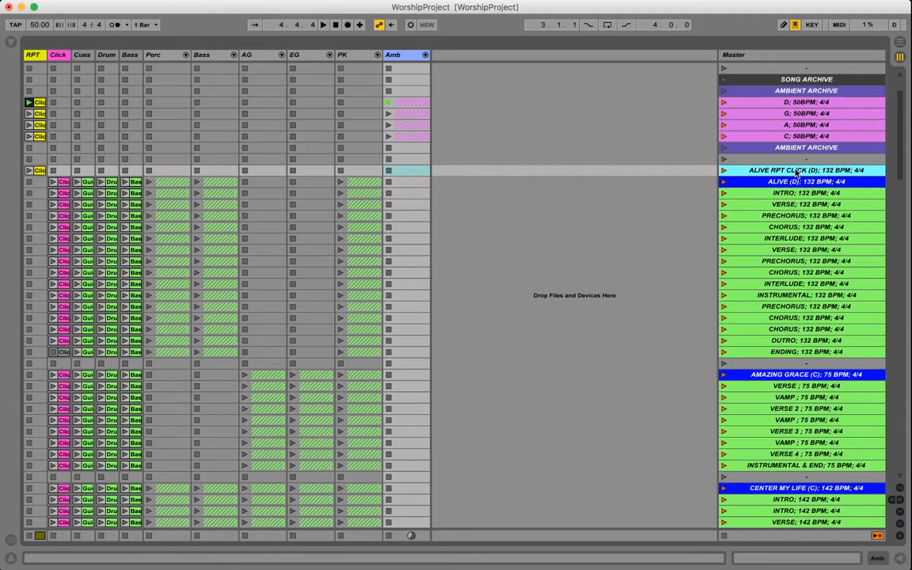
scroll(799, 280, down, 1)
scroll(800, 280, up, 7)
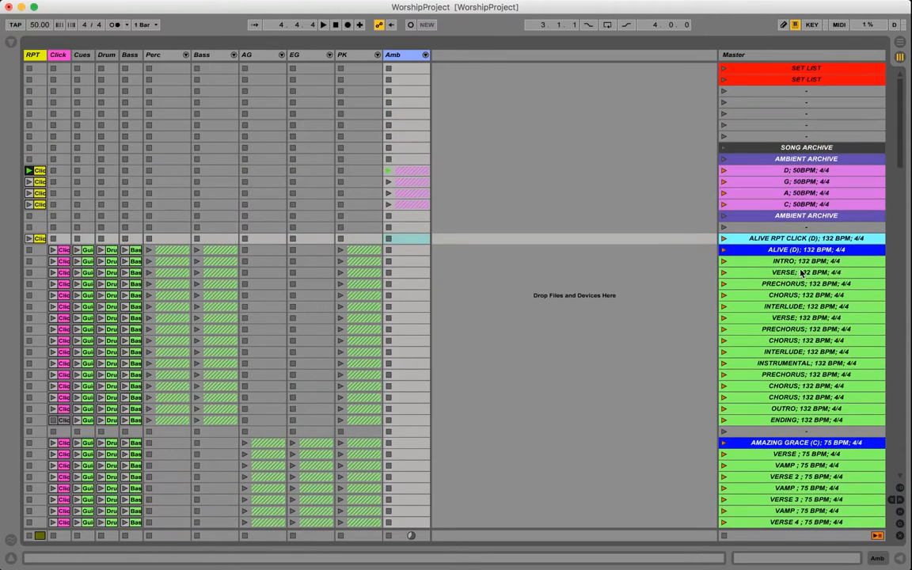
Select the opening and closing SONG ARCHIVE marker scenes in turn, and return to the set list at the start
click(820, 149)
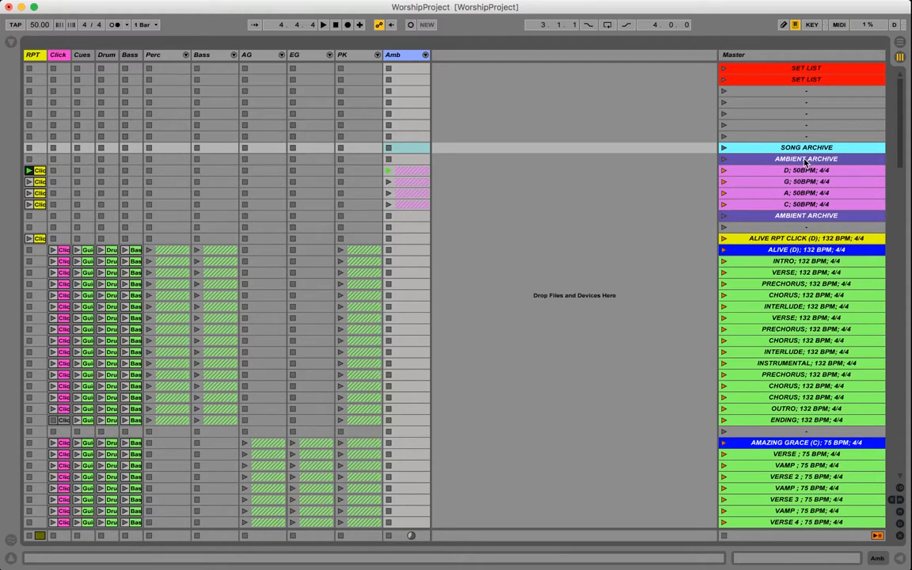
scroll(799, 213, down, 20)
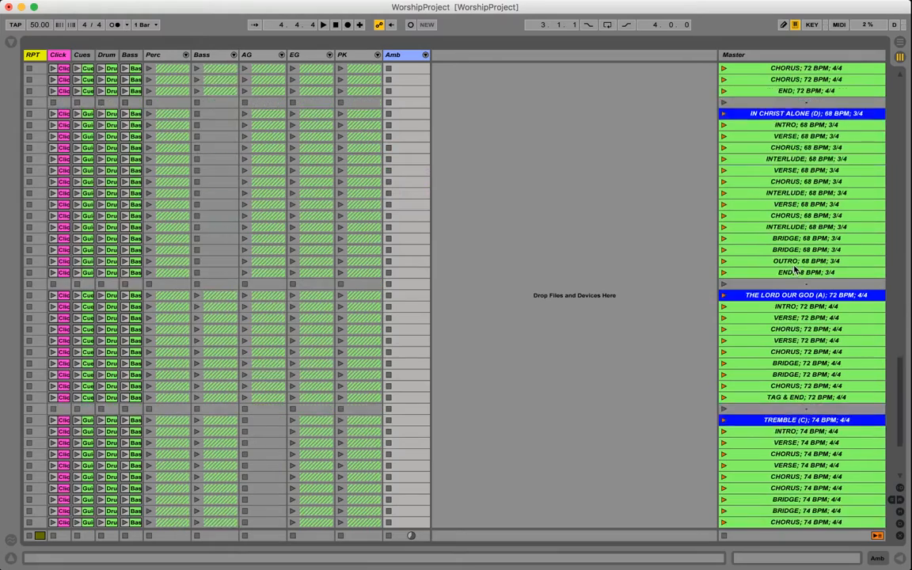
scroll(795, 270, down, 5)
click(790, 522)
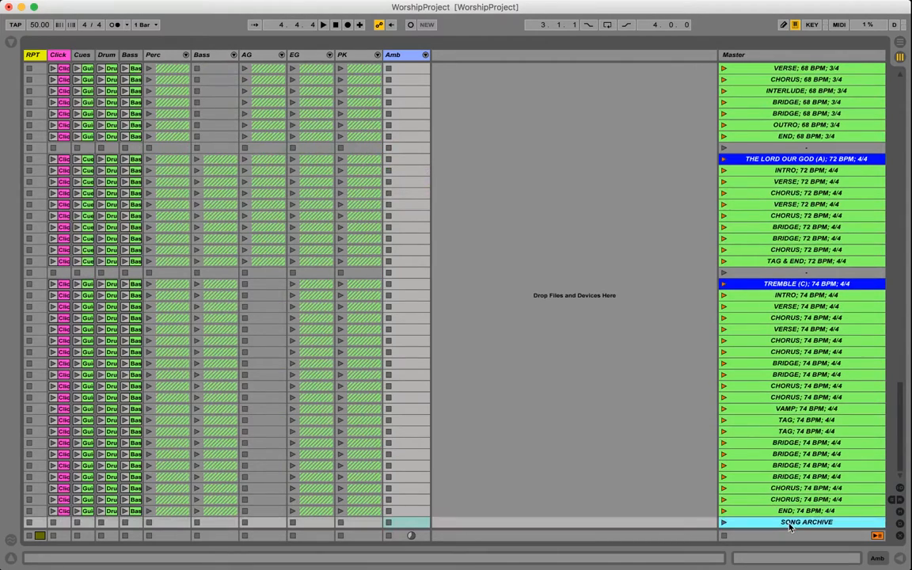
scroll(766, 362, up, 15)
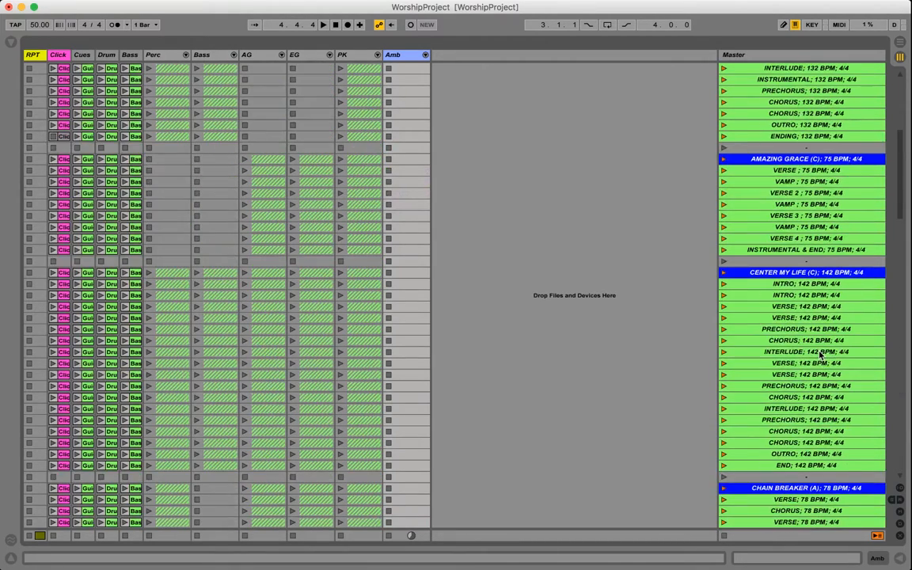
scroll(821, 355, up, 10)
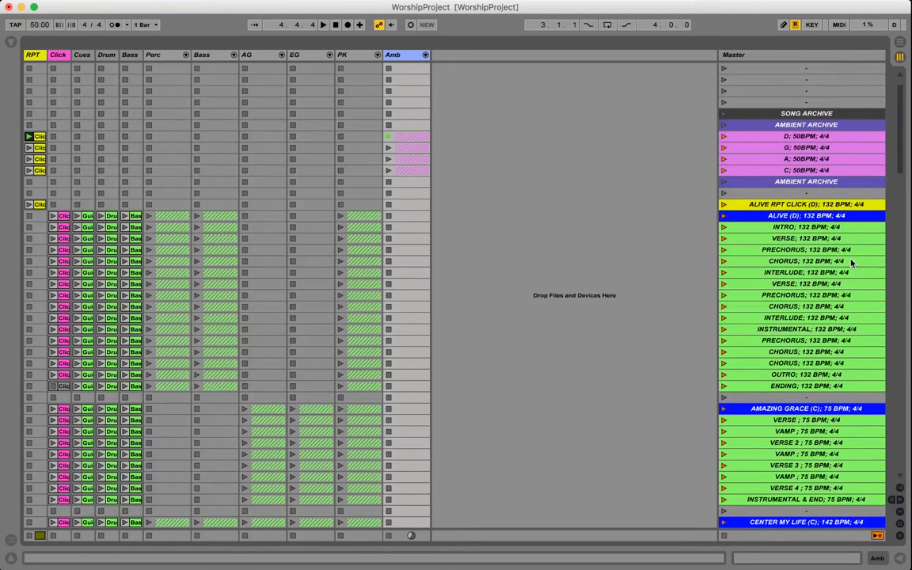
scroll(796, 196, up, 2)
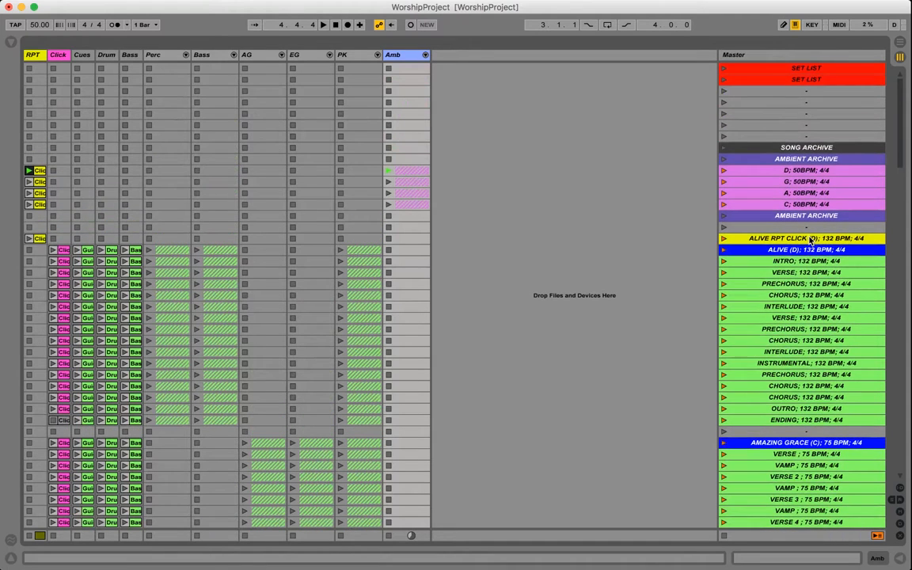
Select the two SET LIST marker scenes in turn, ending on the second one
scroll(821, 320, down, 7)
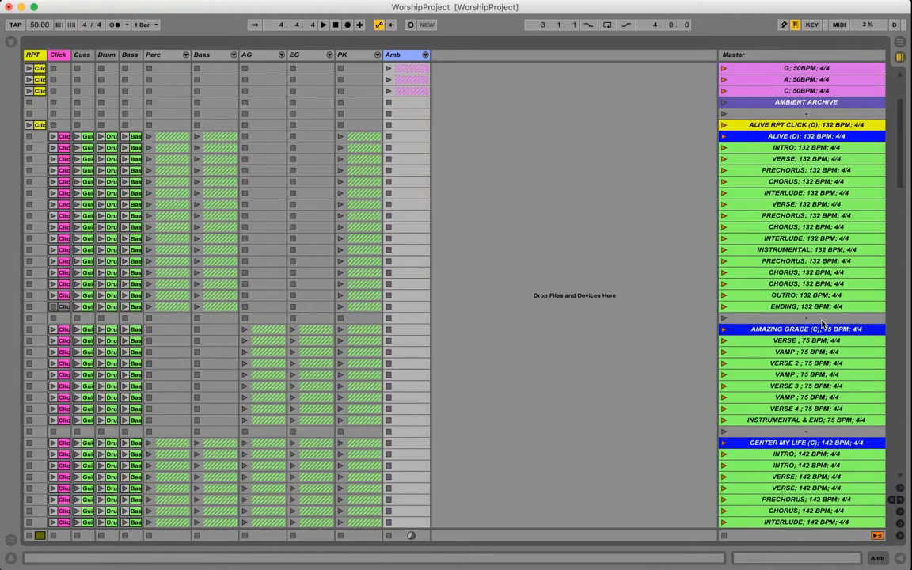
scroll(823, 285, up, 7)
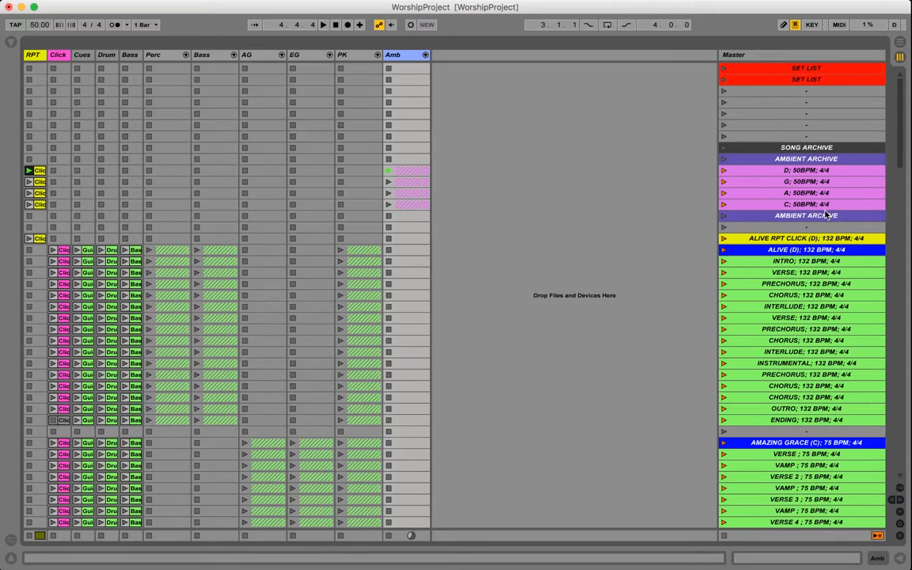
click(829, 81)
click(827, 69)
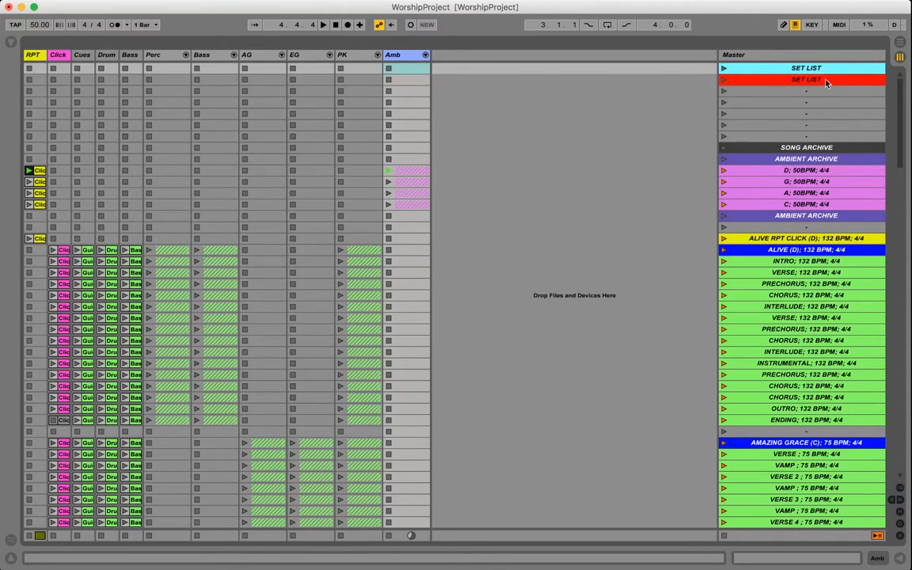
click(827, 81)
Copy the archived CHAIN BREAKER (A) scenes, from the song header through TAG & END, and paste them between the SET LIST markers
scroll(821, 364, down, 5)
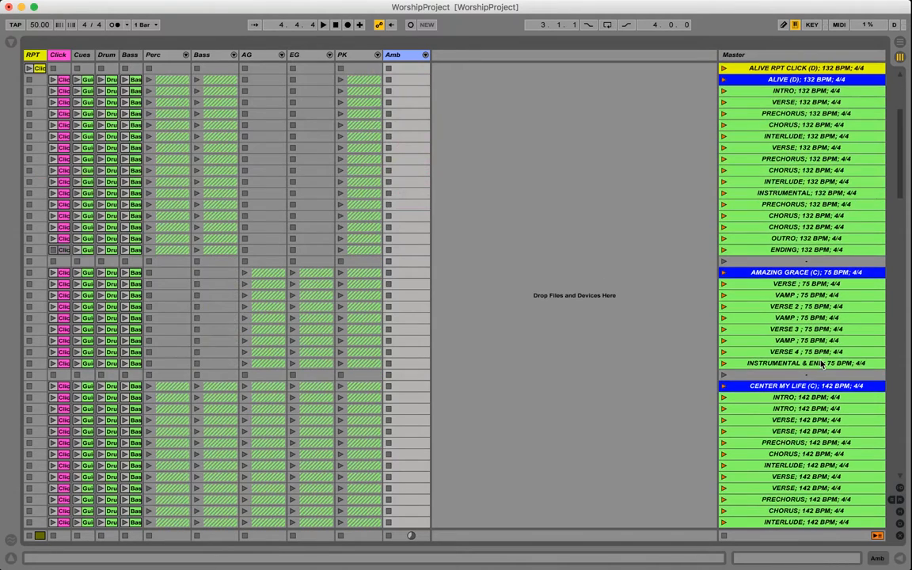
scroll(821, 364, down, 6)
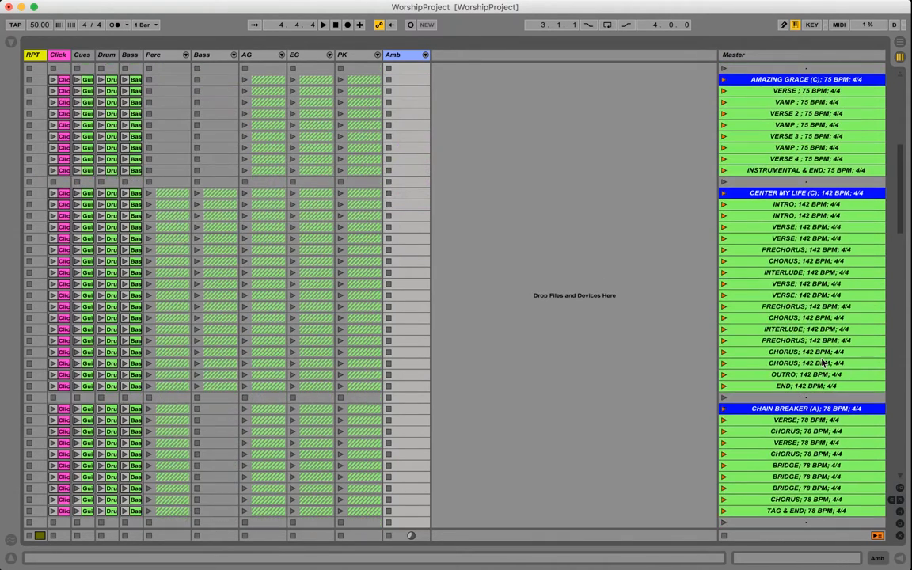
scroll(823, 362, down, 2)
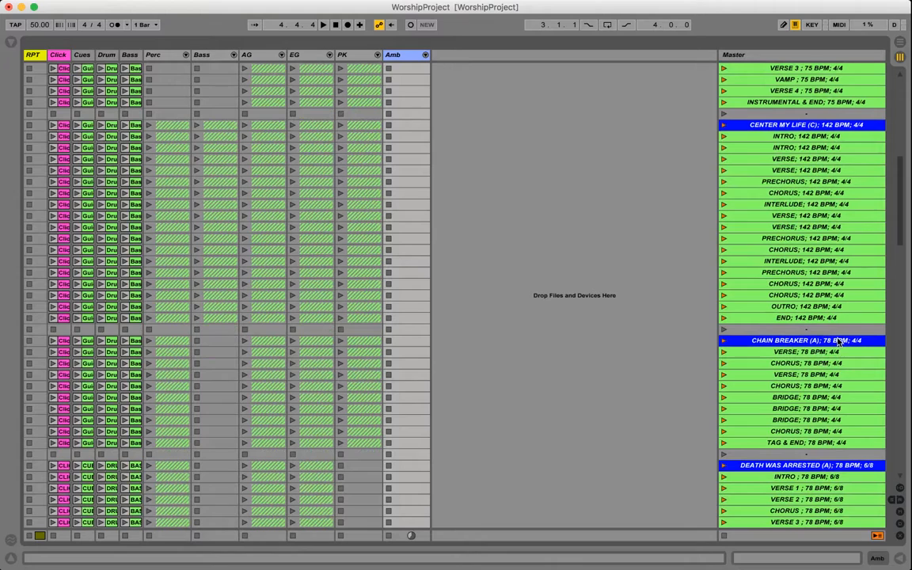
click(837, 342)
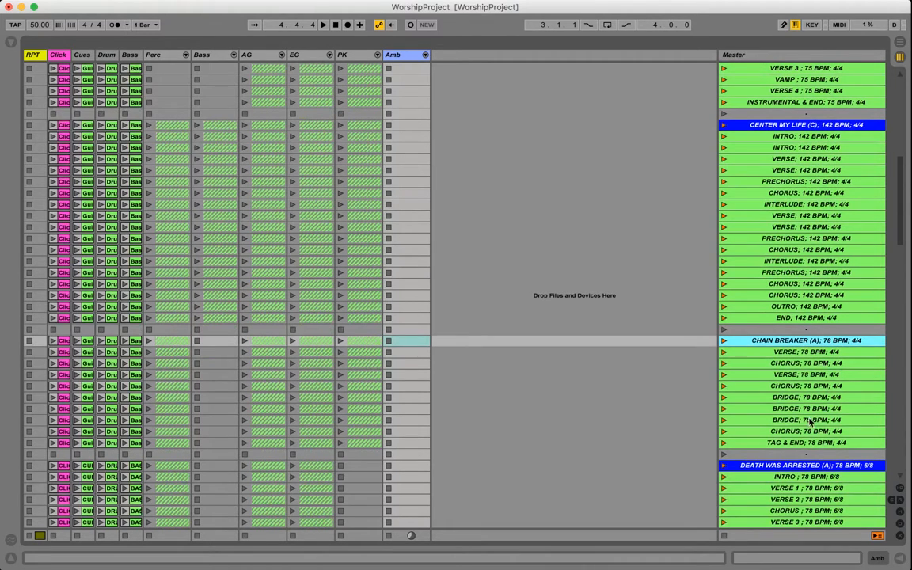
shift+click(801, 443)
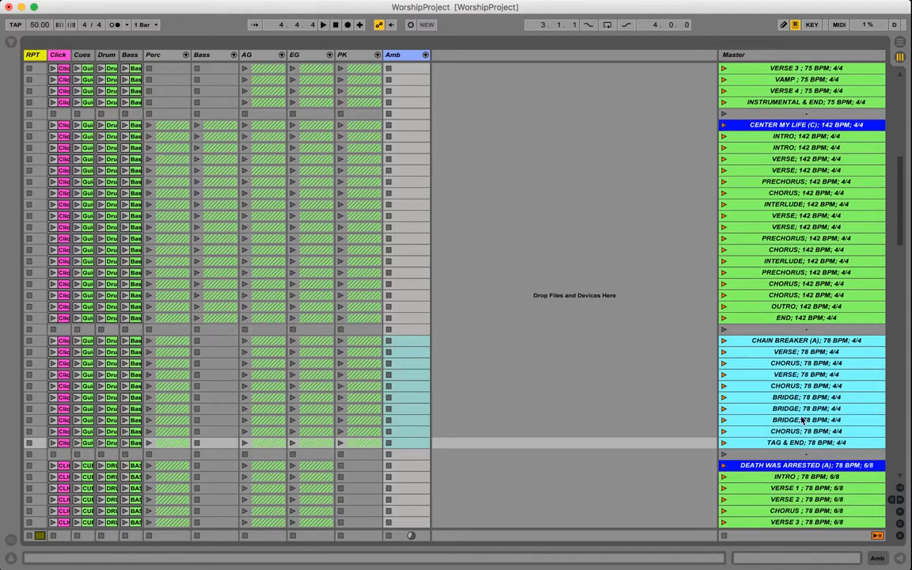
scroll(840, 128, up, 10)
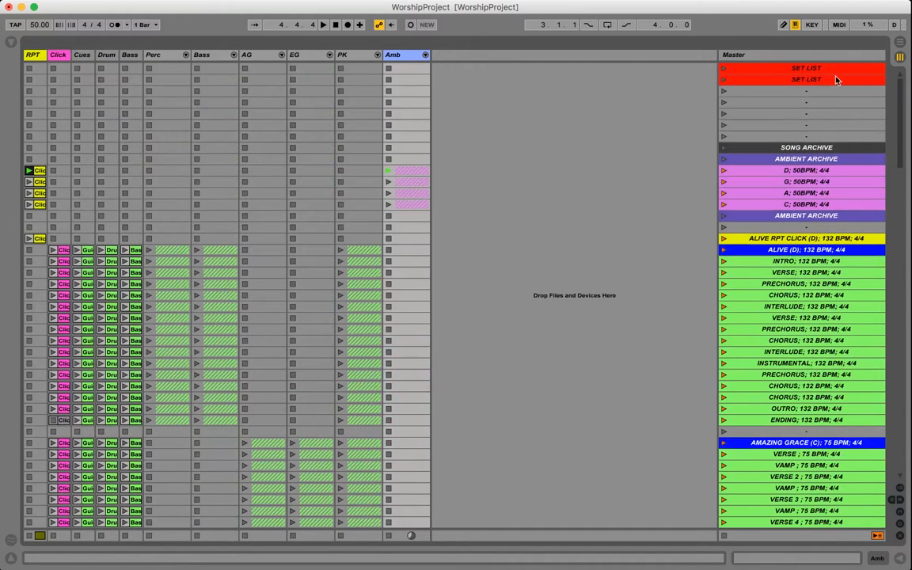
click(834, 80)
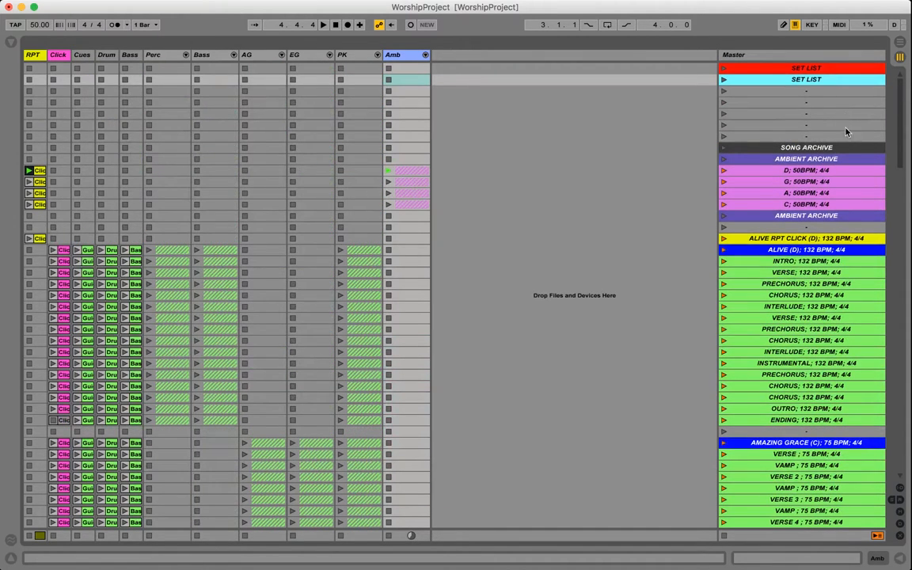
key(super+v)
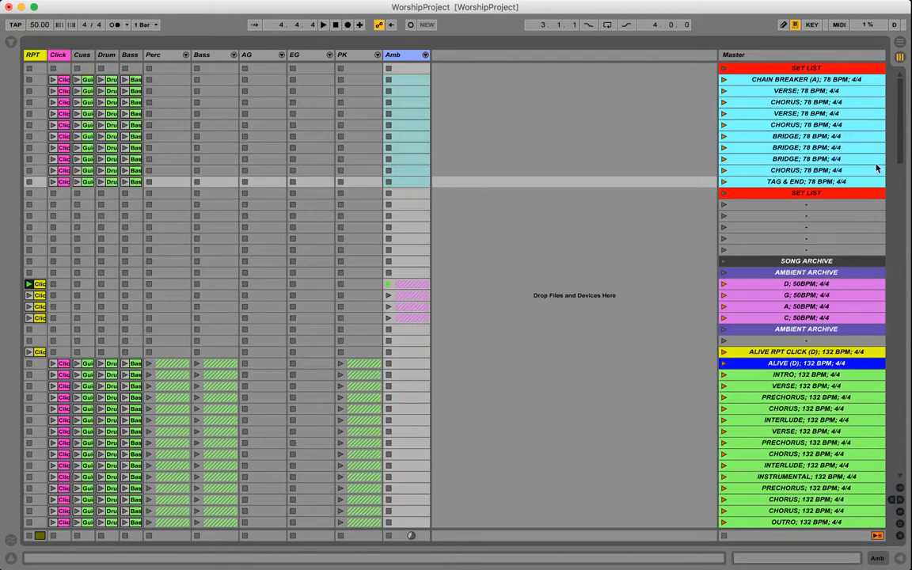
click(828, 216)
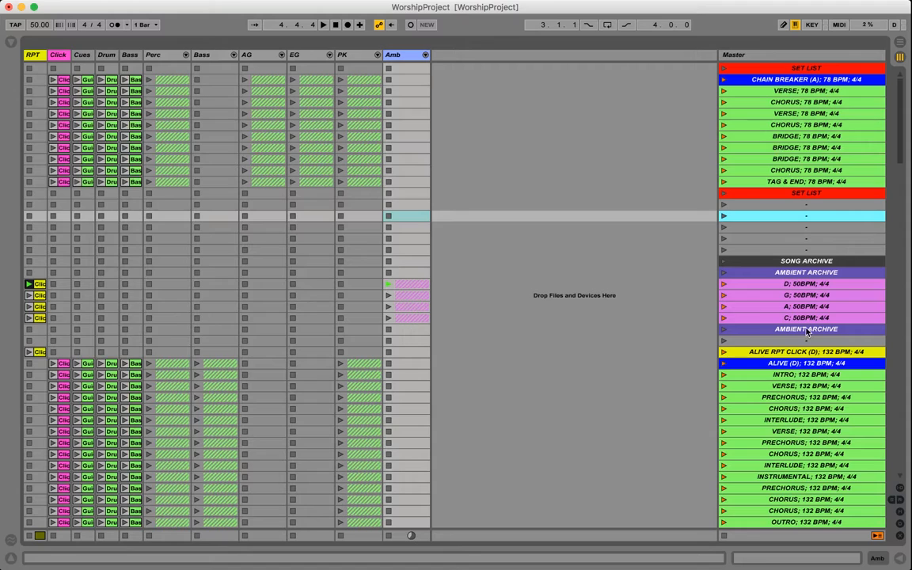
Launch the first CHORUS scene of CHAIN BREAKER (A) in the set list, and stop playback after a short listen
scroll(806, 331, down, 8)
scroll(805, 331, down, 7)
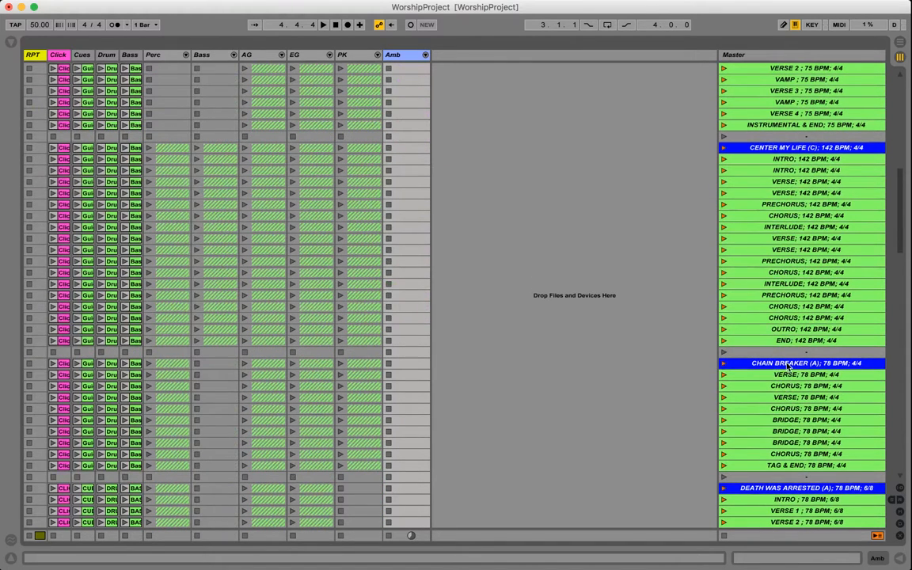
scroll(790, 365, up, 1)
scroll(790, 365, up, 15)
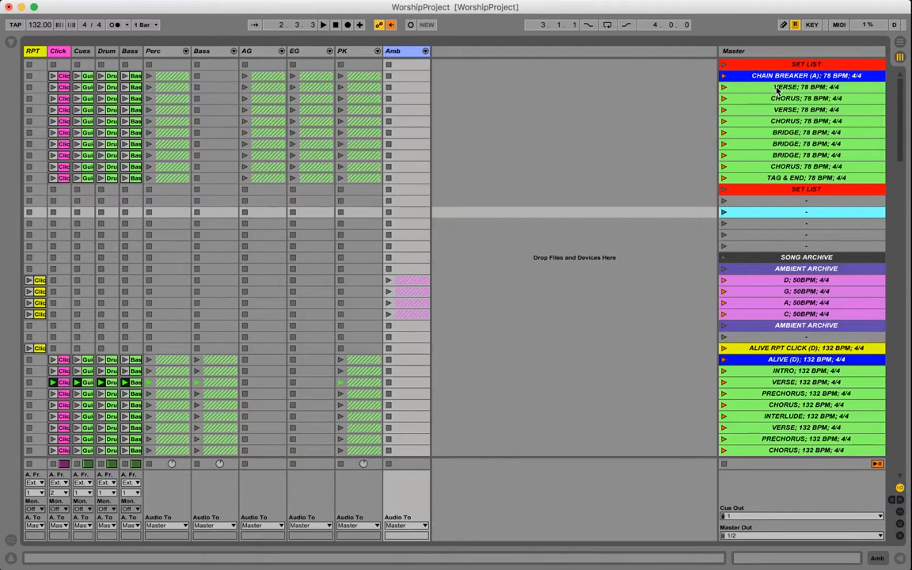
click(723, 100)
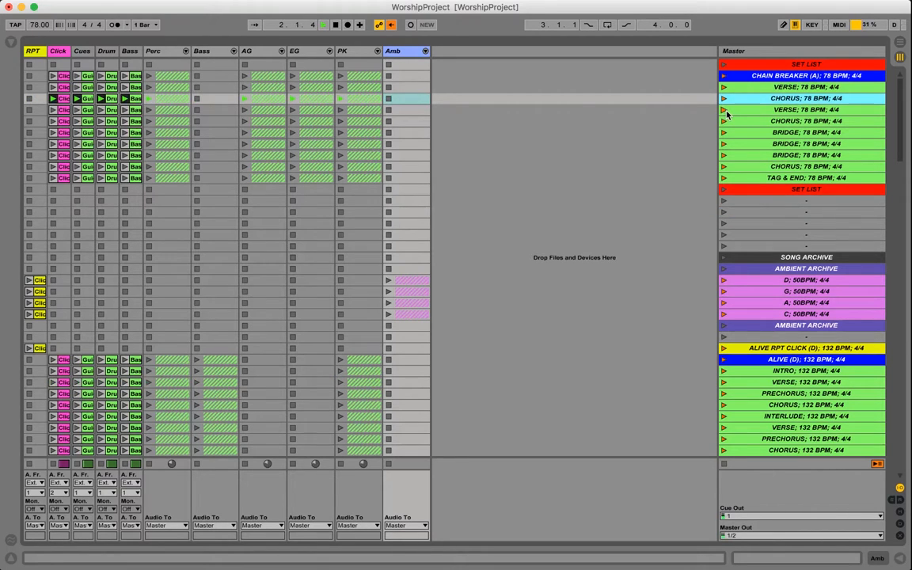
key(space)
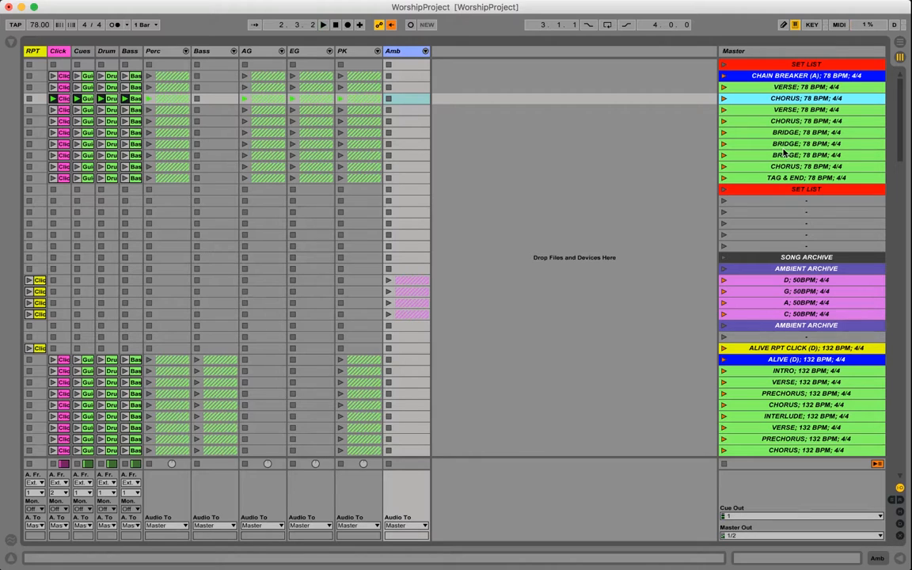
Look through the archived songs from ALIVE (D) to DEATH WAS ARRESTED (A), and return to the set list
scroll(783, 158, down, 15)
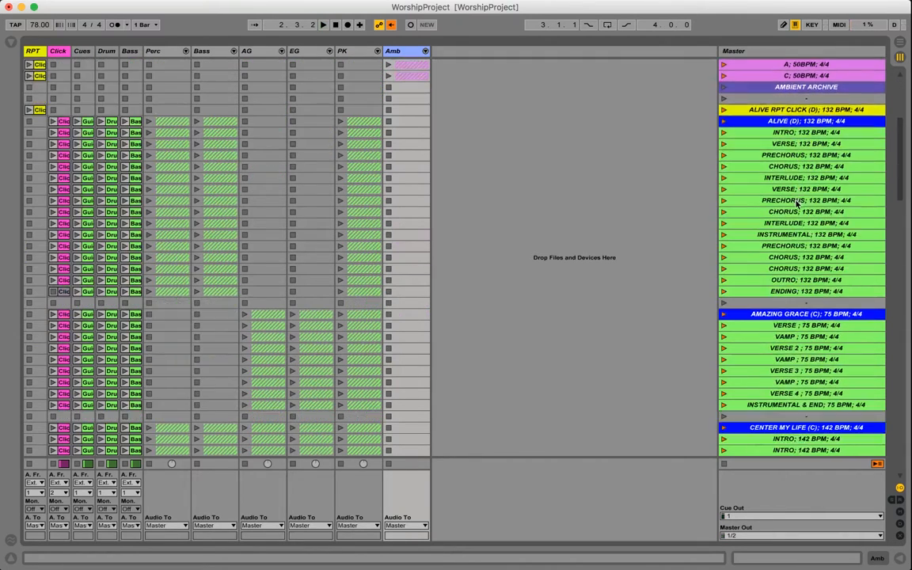
scroll(798, 208, up, 8)
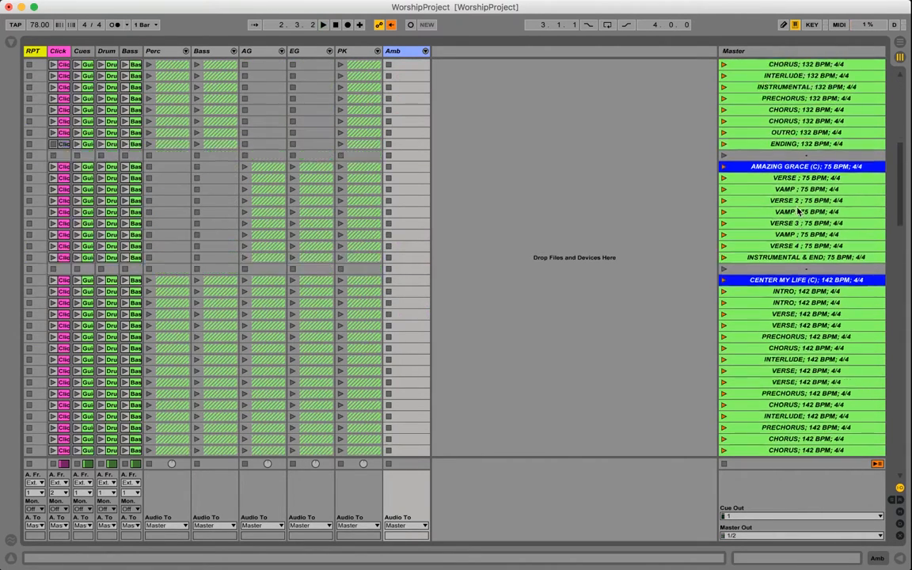
scroll(799, 211, down, 11)
scroll(800, 211, down, 8)
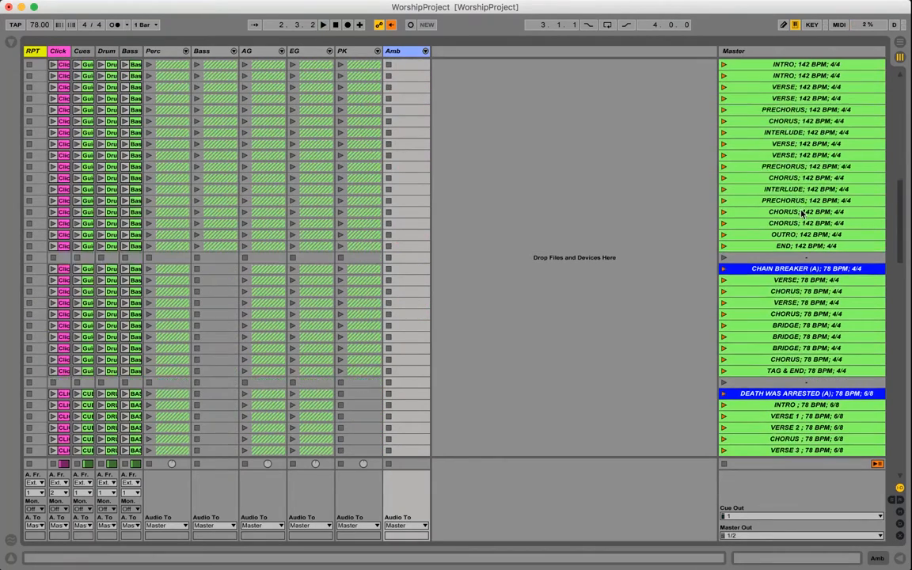
scroll(799, 277, up, 20)
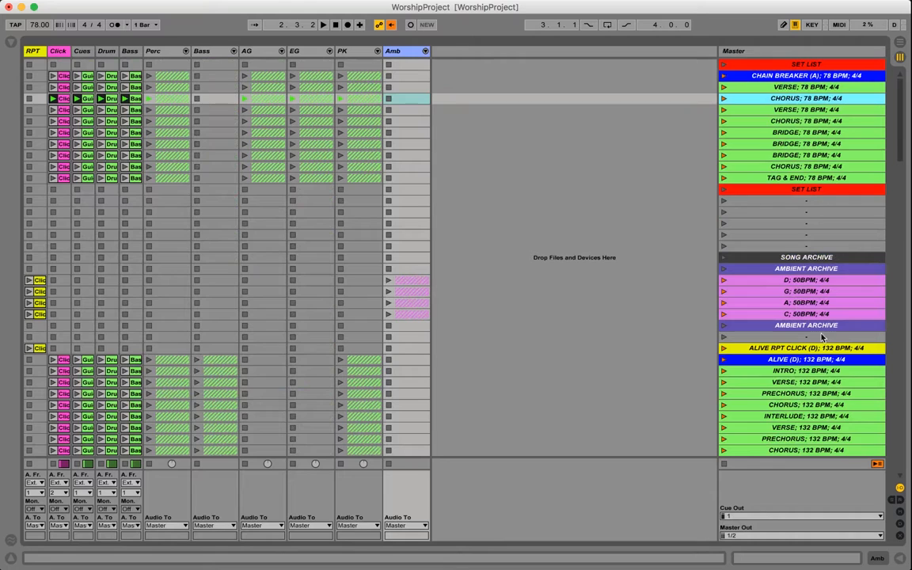
scroll(799, 277, down, 1)
scroll(803, 119, up, 1)
Copy the archived DEATH WAS ARRESTED (A) scenes, from header through BRIDGE & END, and paste them after CHAIN BREAKER (A) in the set list
scroll(805, 207, down, 12)
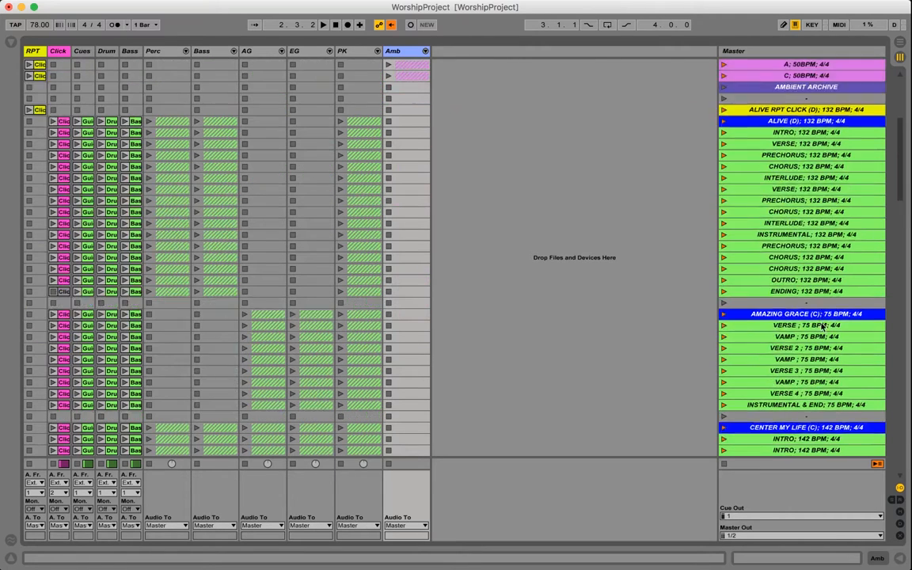
scroll(823, 326, down, 10)
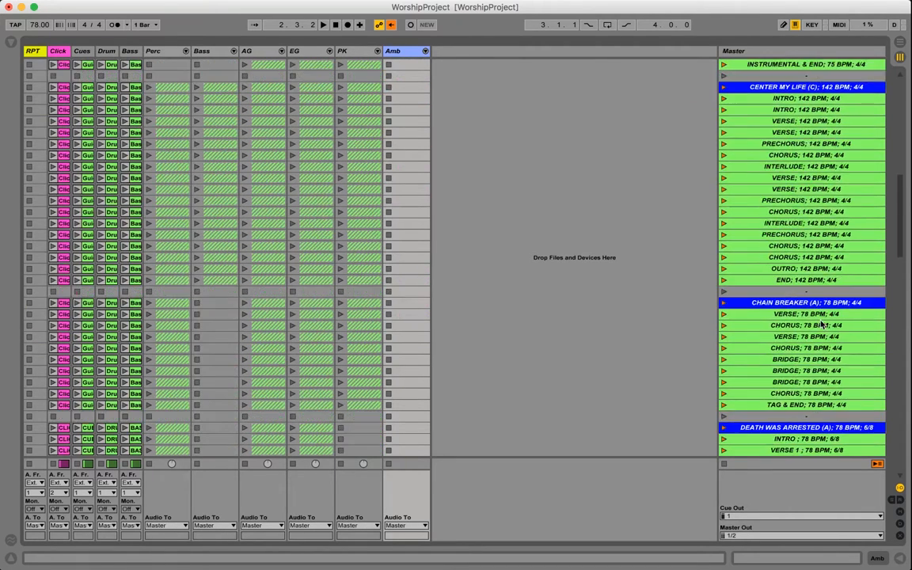
scroll(793, 370, down, 3)
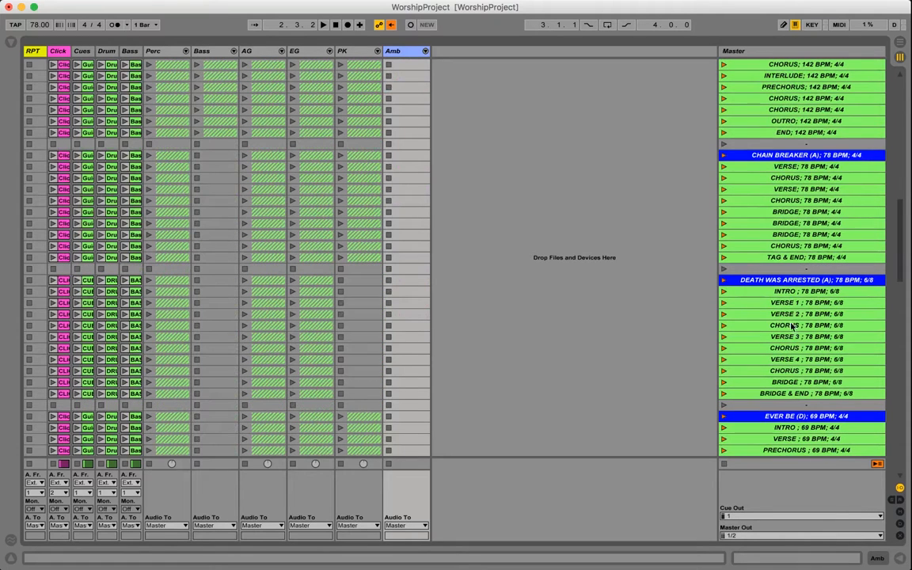
click(788, 281)
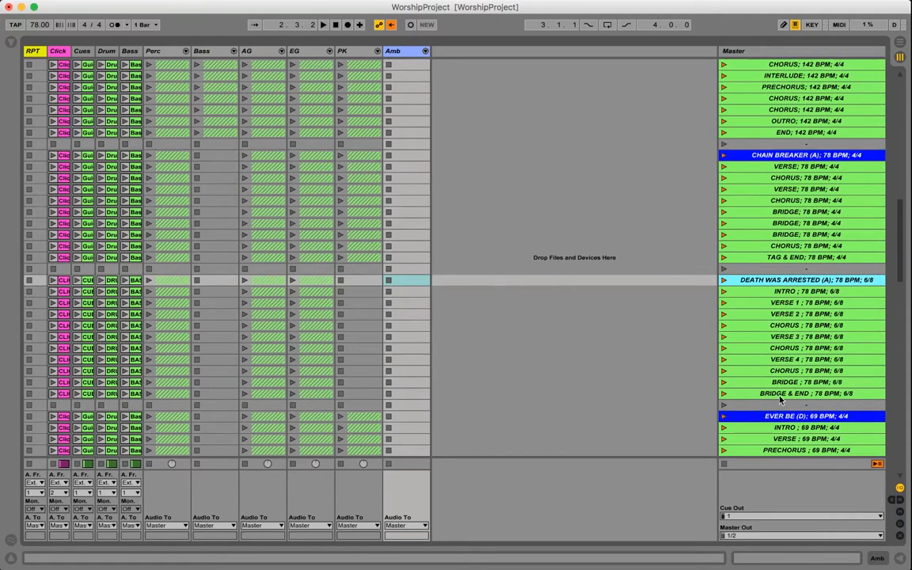
shift+click(780, 397)
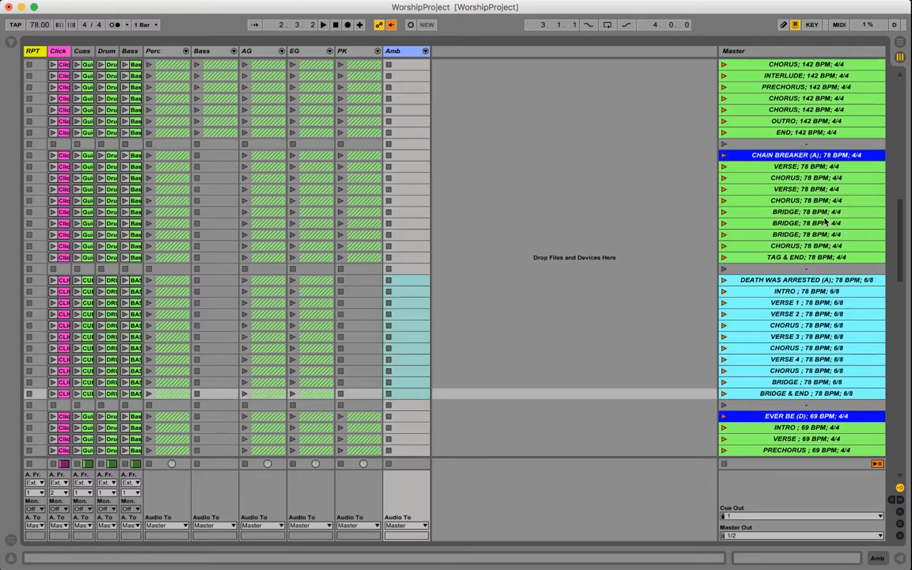
scroll(826, 223, up, 20)
click(794, 191)
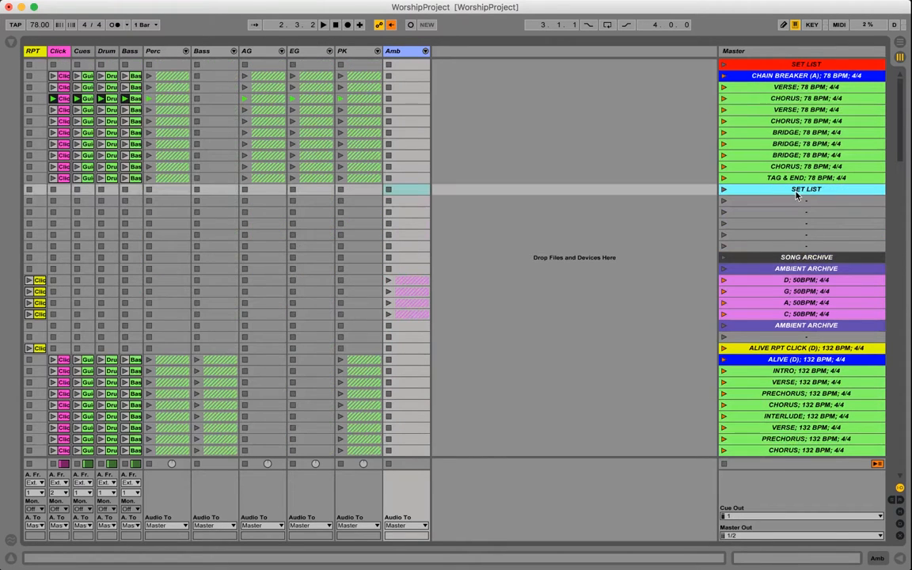
key(super+v)
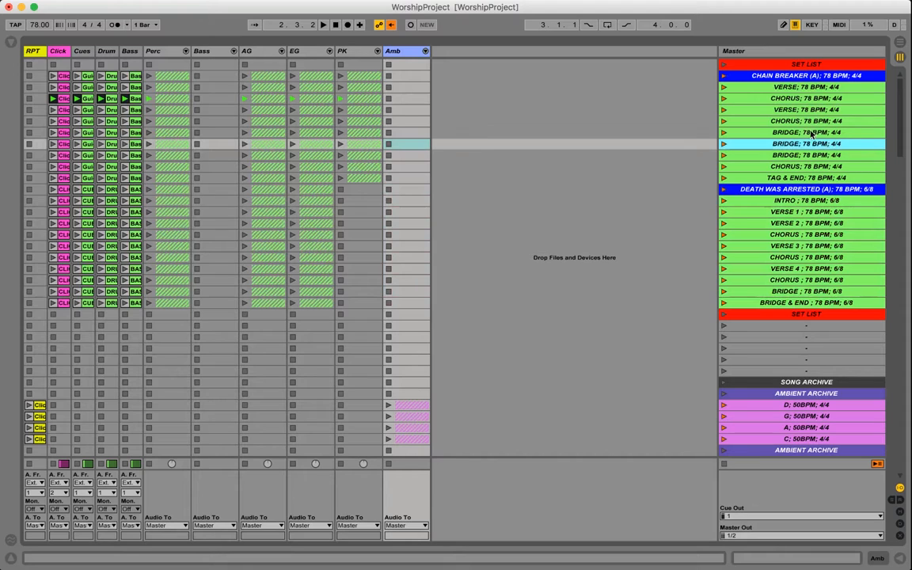
Launch the TAG & END scene of CHAIN BREAKER (A), and stop playback during the INTRO of DEATH WAS ARRESTED (A)
click(722, 166)
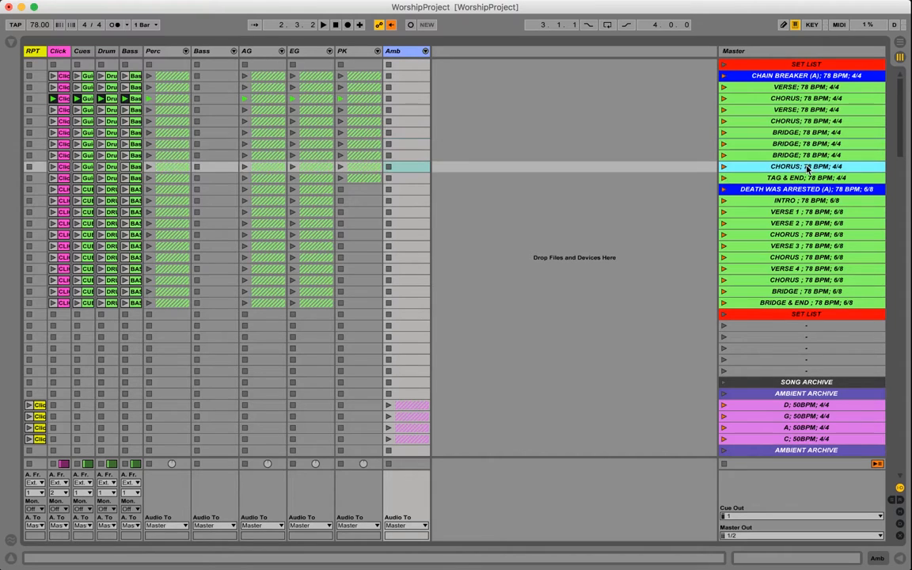
click(724, 178)
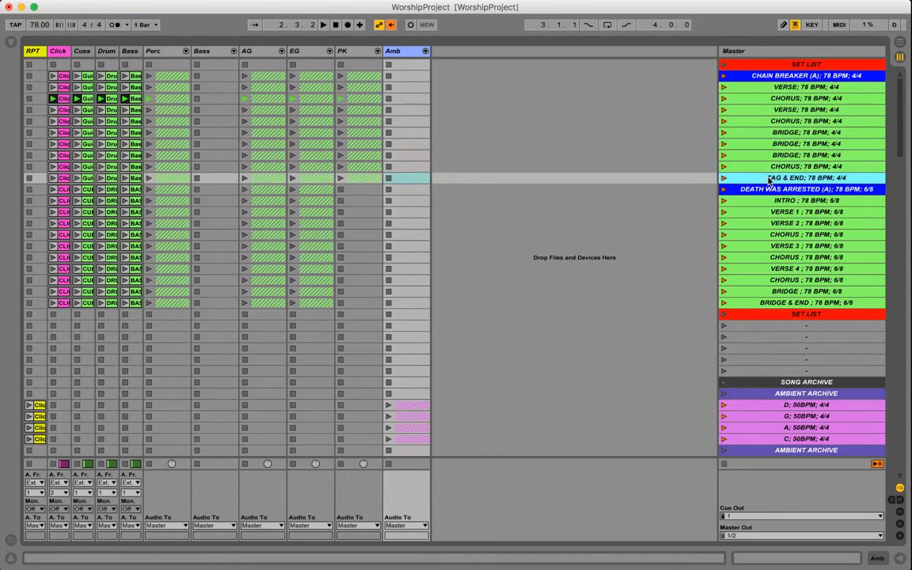
click(724, 178)
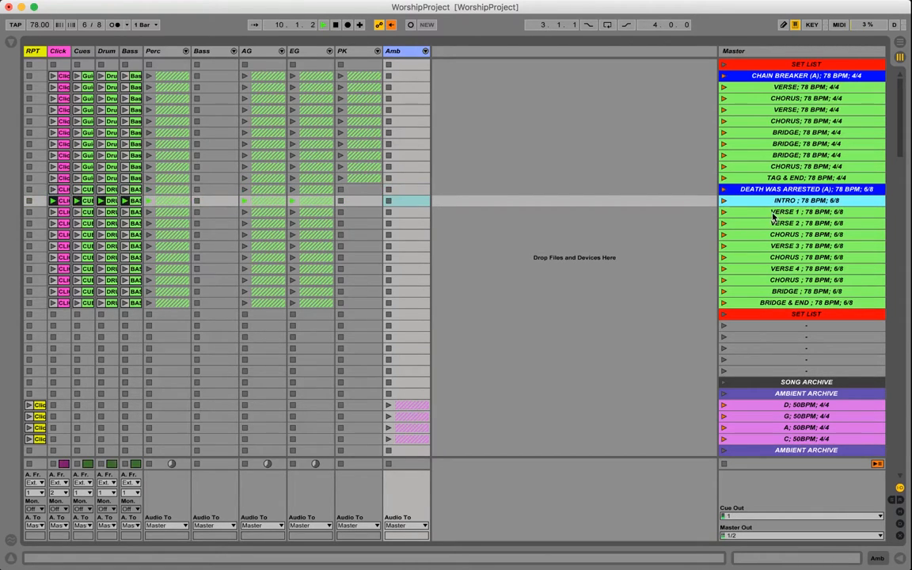
key(space)
click(502, 31)
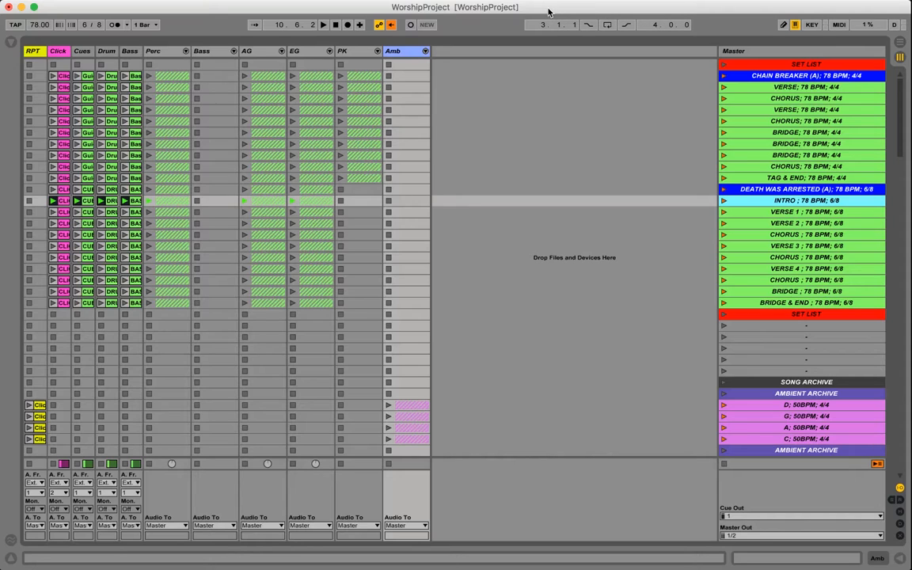
Select the first VERSE scene of CHAIN BREAKER (A) in the set list, followed by its song header scene
scroll(695, 248, down, 5)
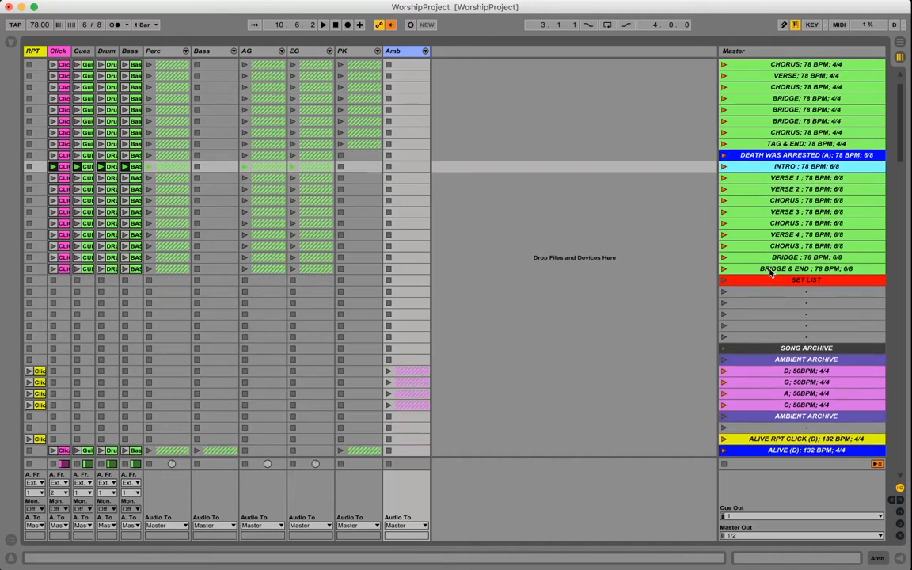
scroll(769, 273, down, 4)
scroll(770, 271, up, 9)
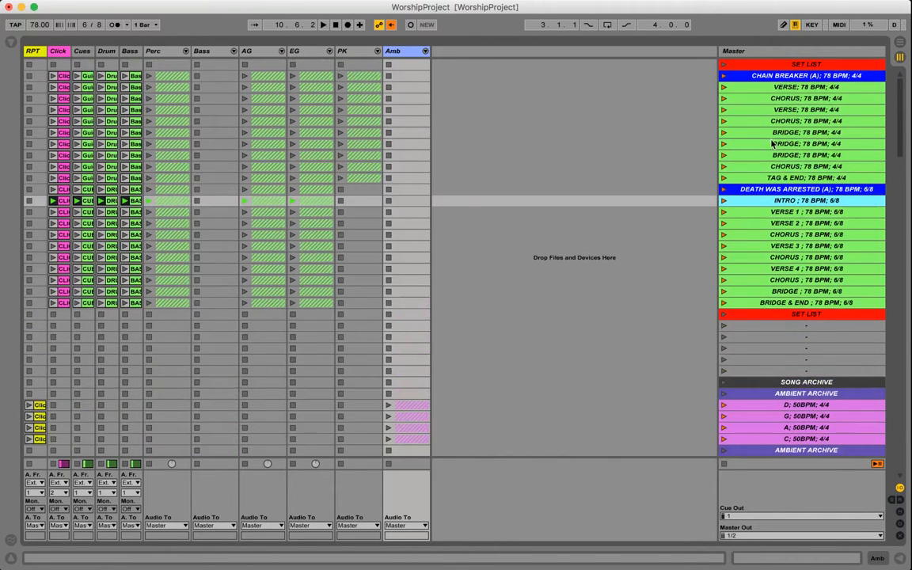
click(782, 86)
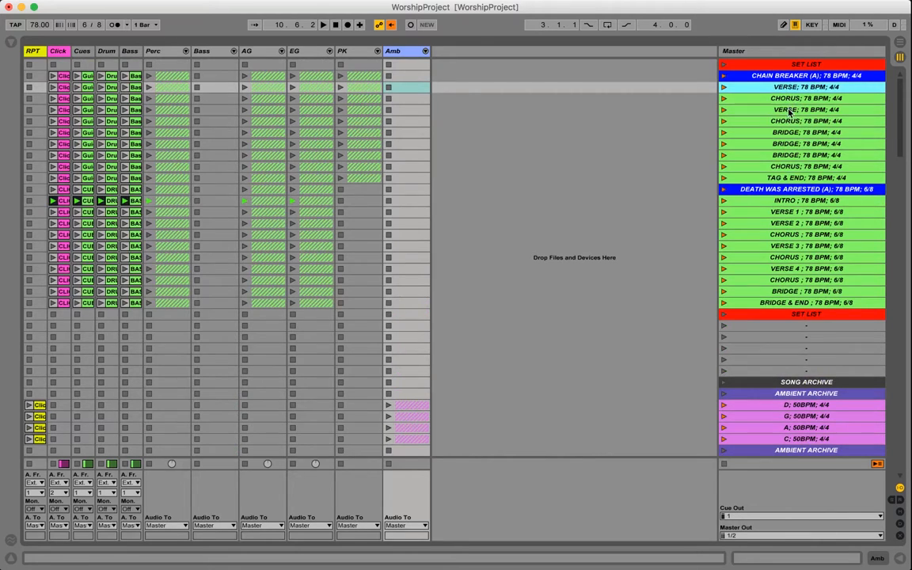
click(804, 76)
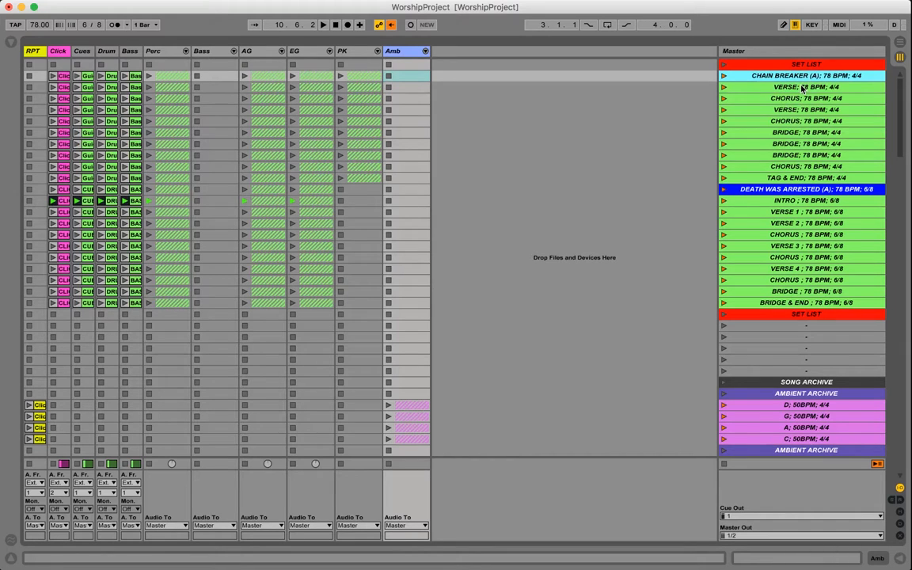
Map computer key 1 to the CHAIN BREAKER (A) header scene, and leave key mapping mode
click(808, 87)
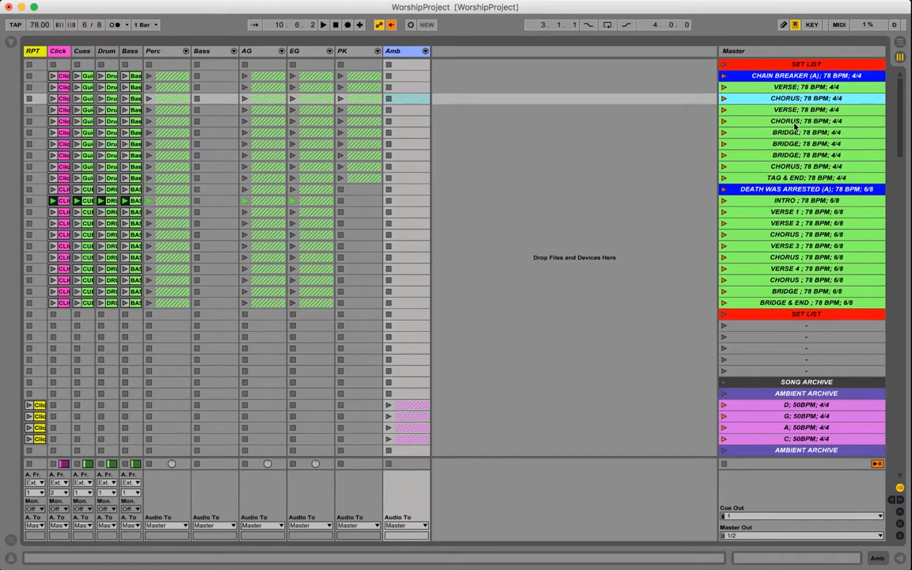
click(789, 110)
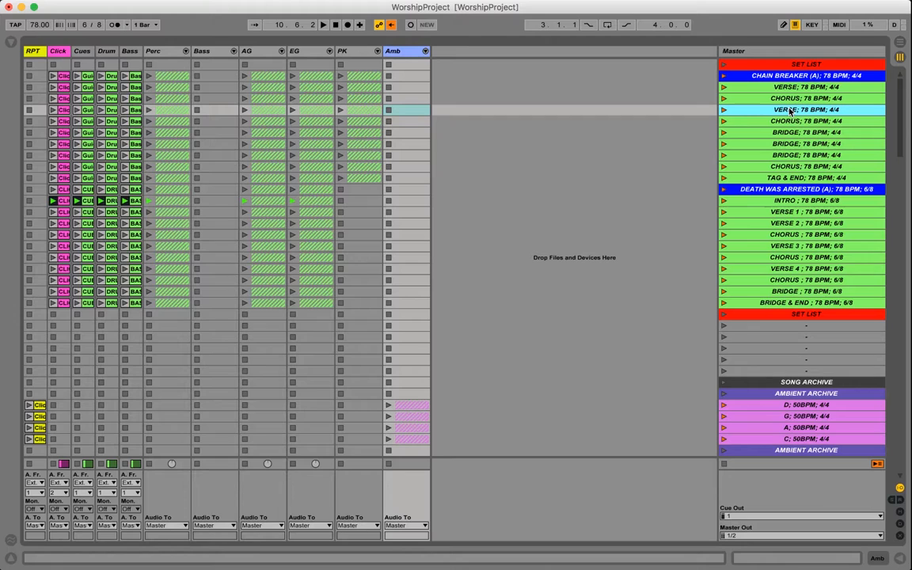
click(812, 25)
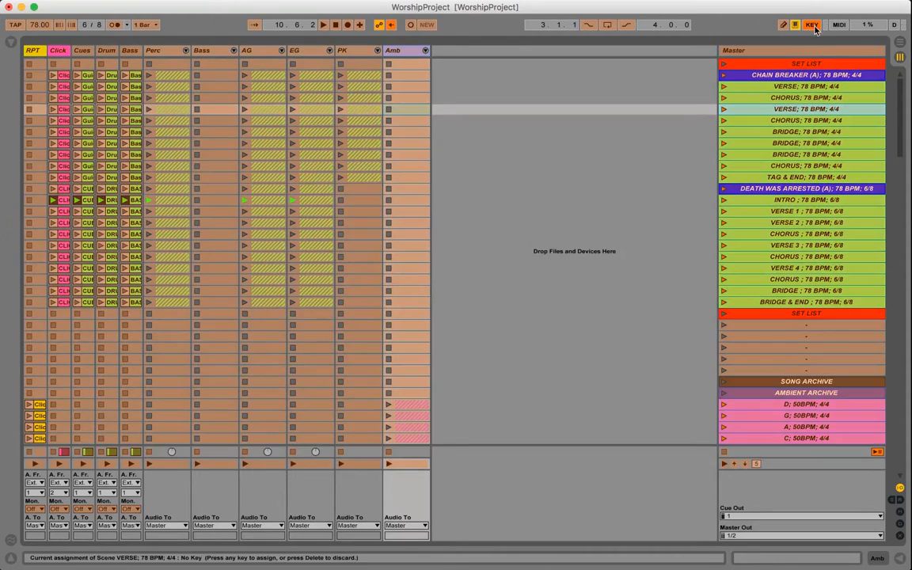
click(762, 76)
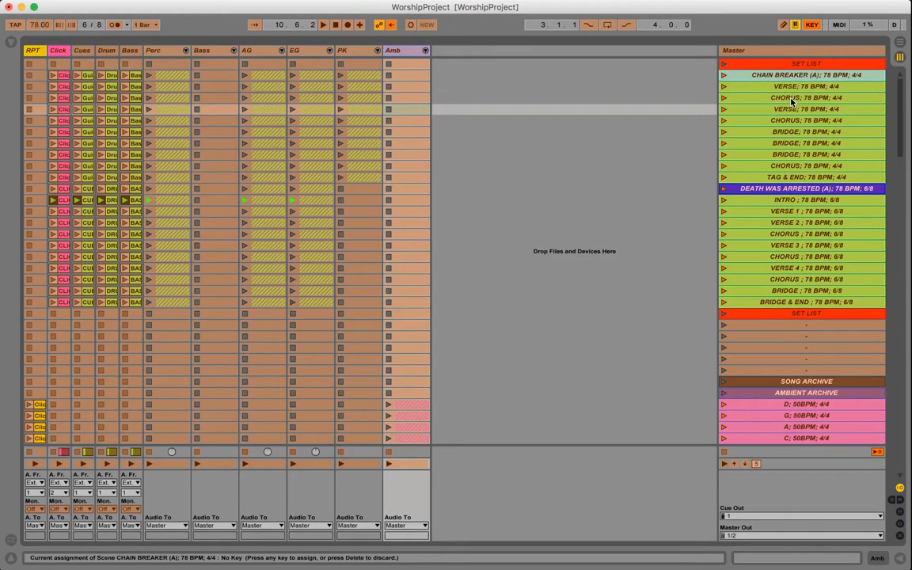
key(1)
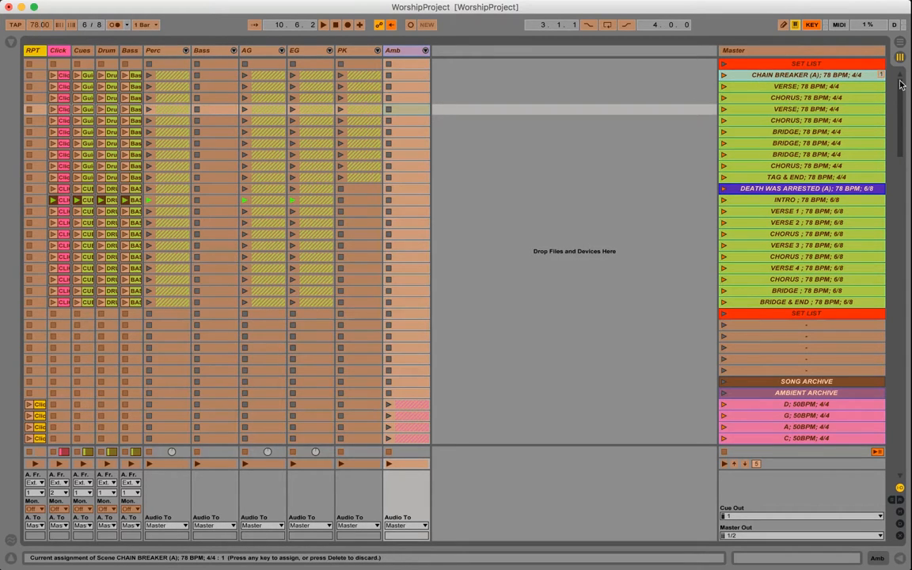
click(812, 26)
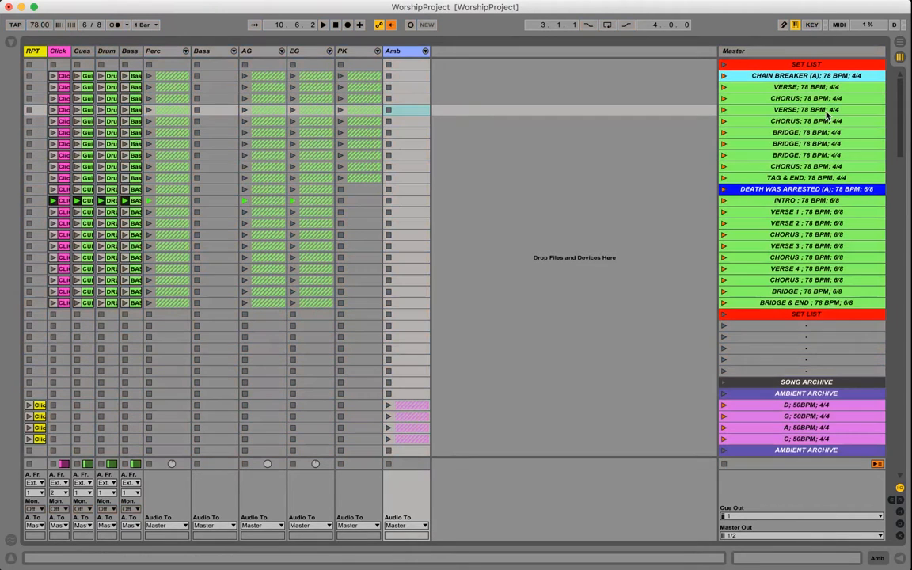
Launch CHAIN BREAKER (A) with its mapped key, stop playback, and view the MIDI mappings of the set
key(1)
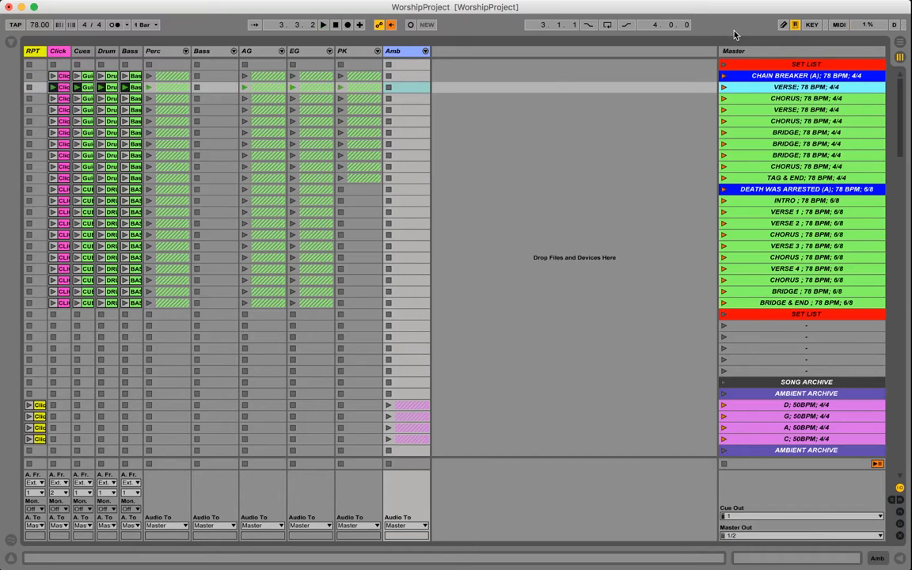
key(space)
click(838, 25)
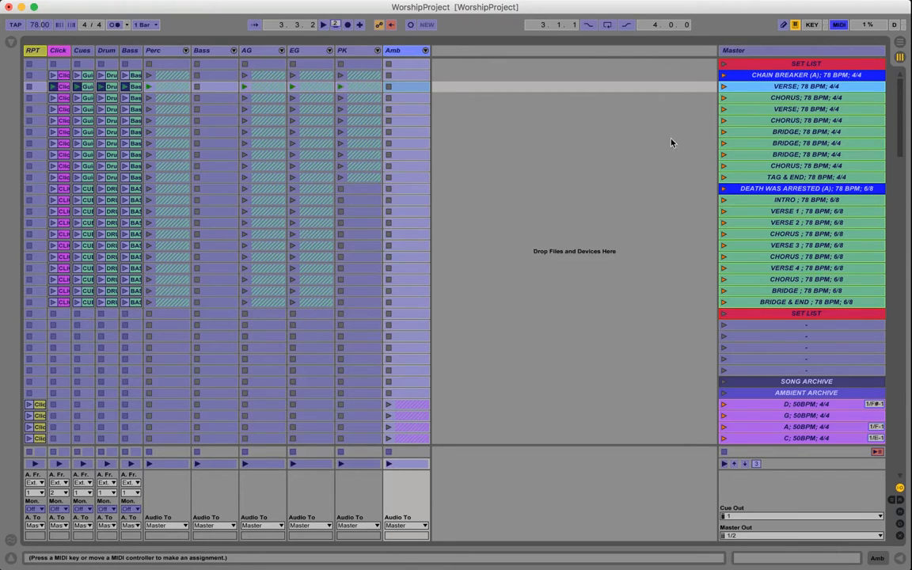
click(841, 27)
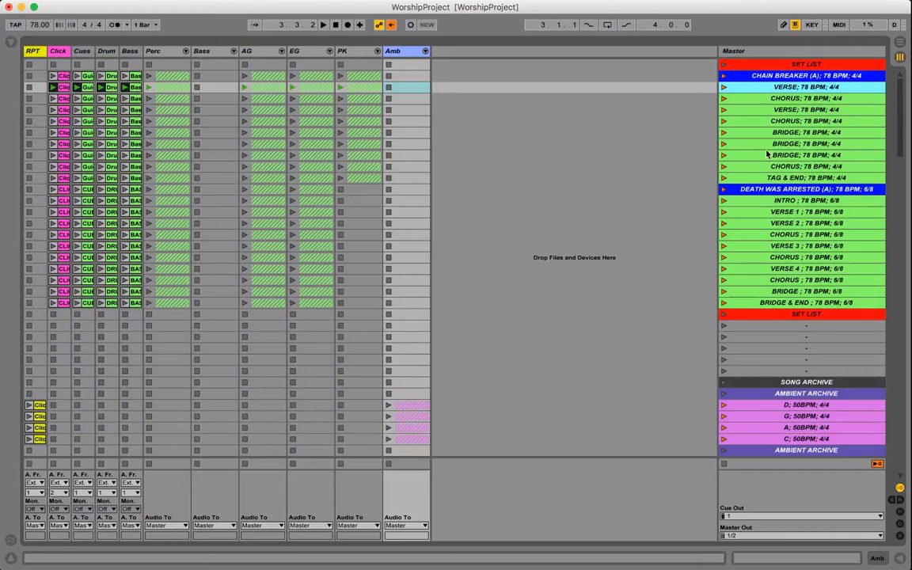
Play the first VERSE, first BRIDGE and second CHORUS of CHAIN BREAKER (A), replay the first BRIDGE, and select the first VERSE
click(723, 87)
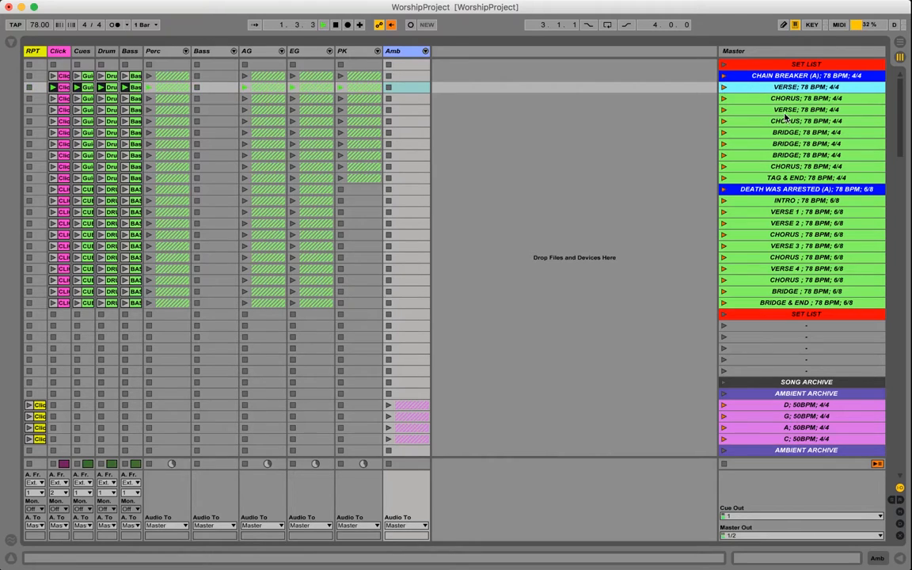
click(724, 132)
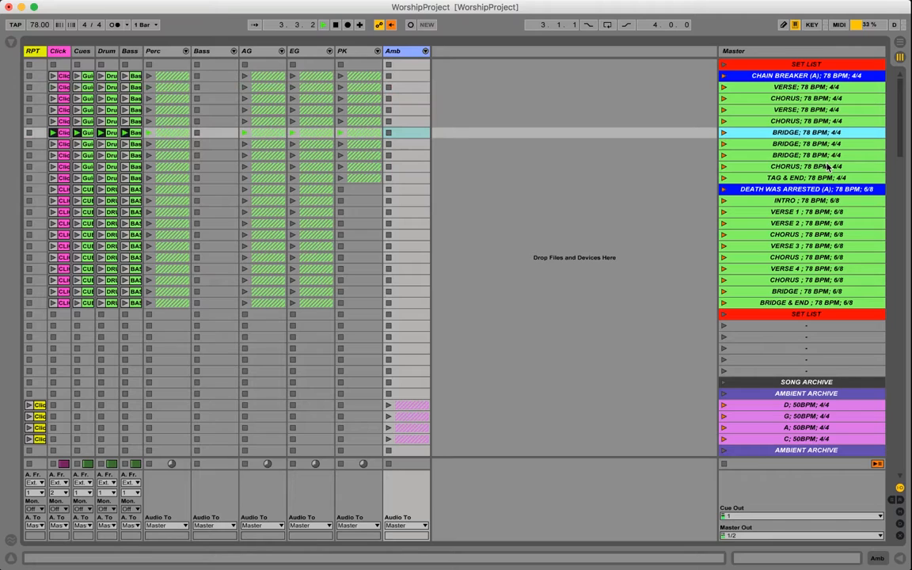
click(724, 121)
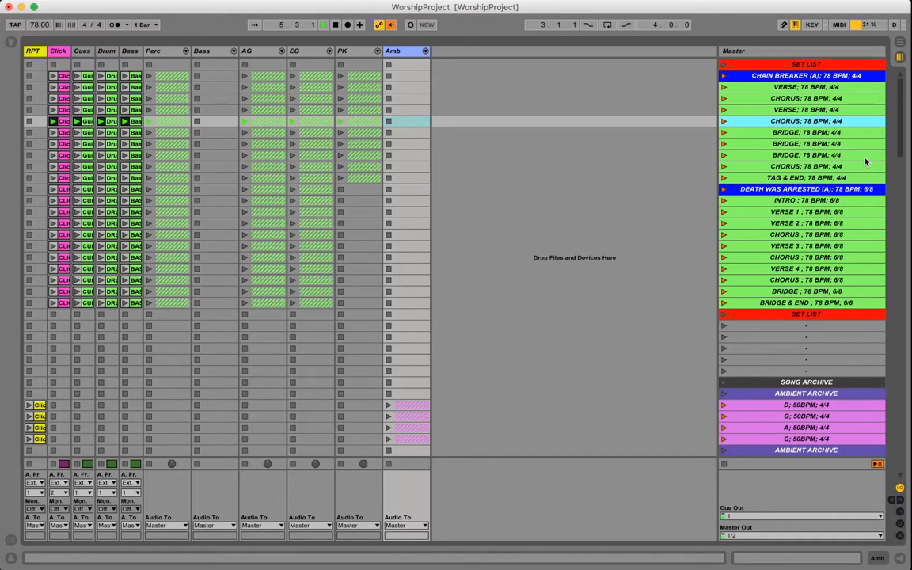
key(space)
click(723, 136)
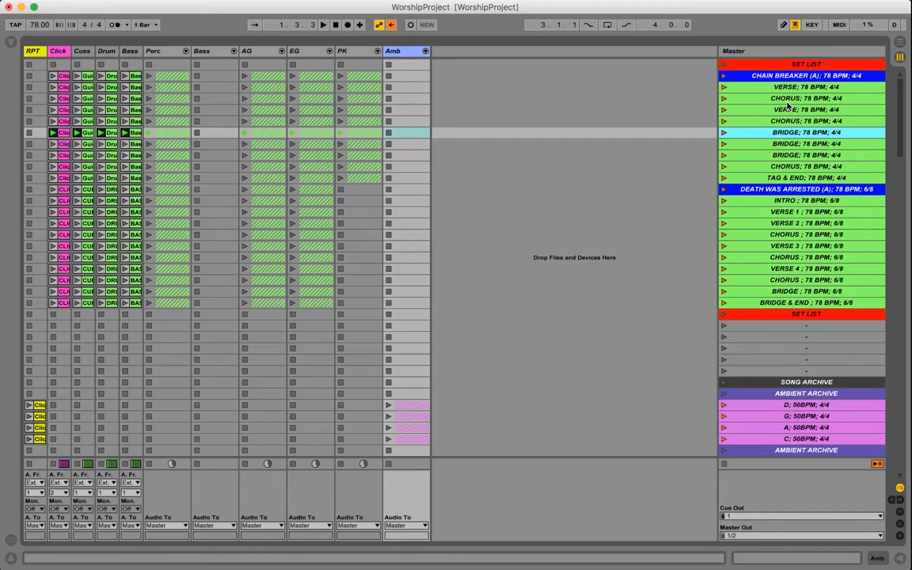
click(807, 88)
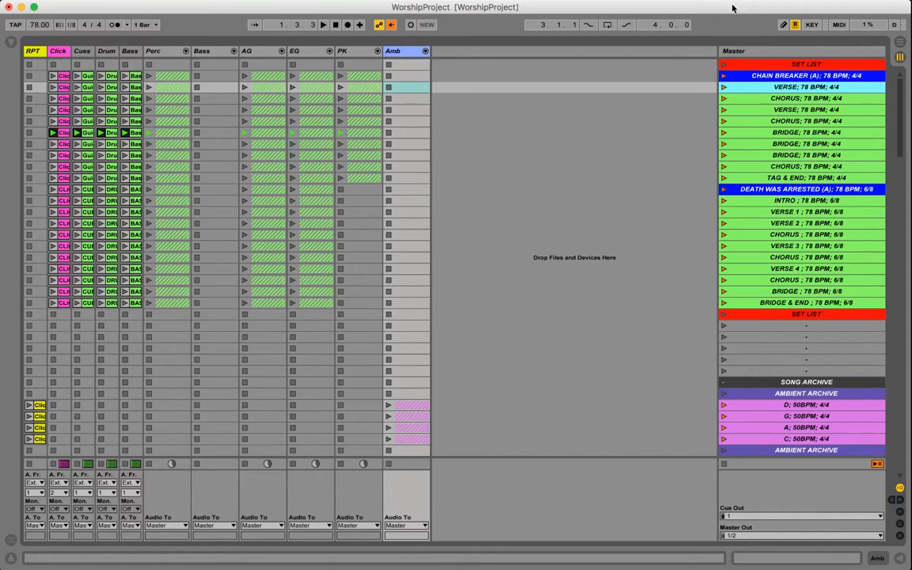
Unfold the Amb track group and launch the A; 50BPM; 4/4 scene in the ambient archive
click(425, 51)
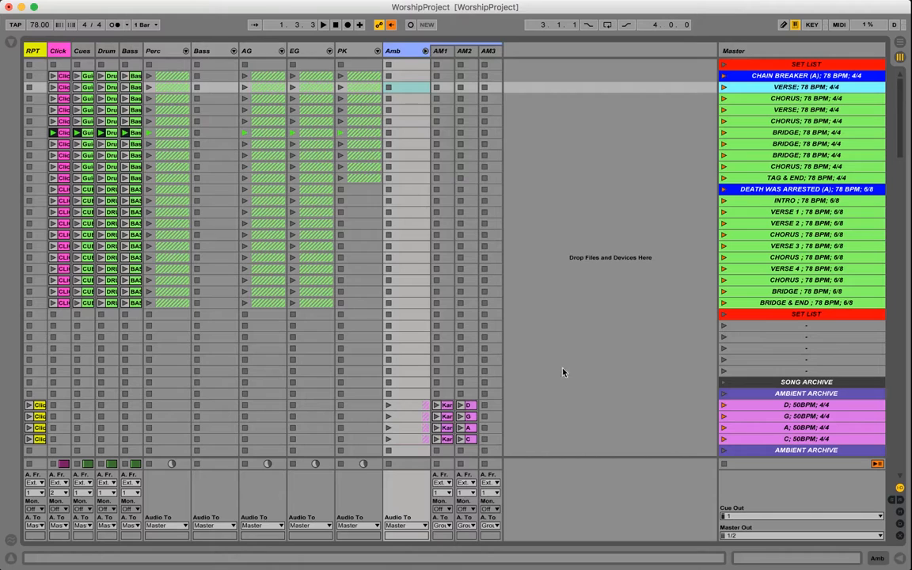
scroll(807, 284, down, 3)
scroll(807, 284, up, 3)
click(819, 76)
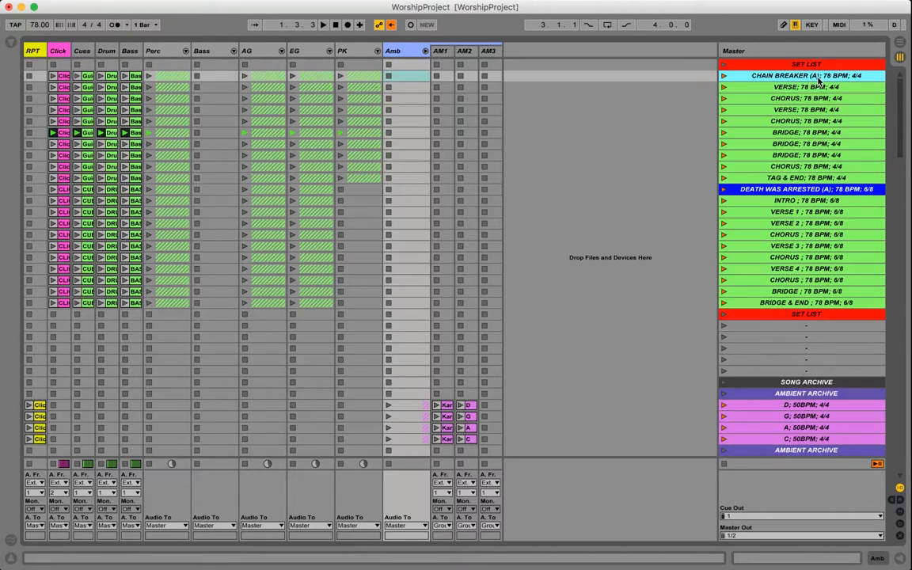
click(801, 427)
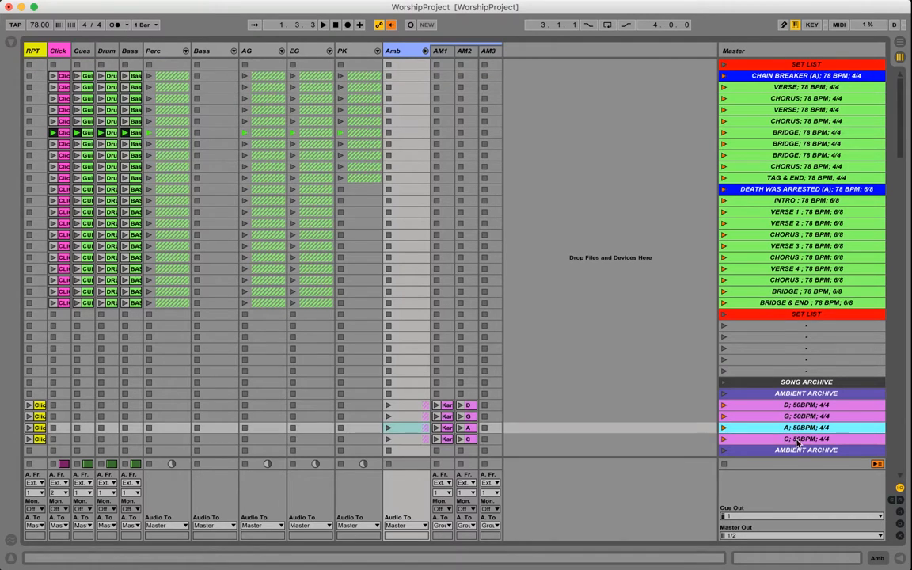
click(797, 440)
click(796, 430)
click(723, 428)
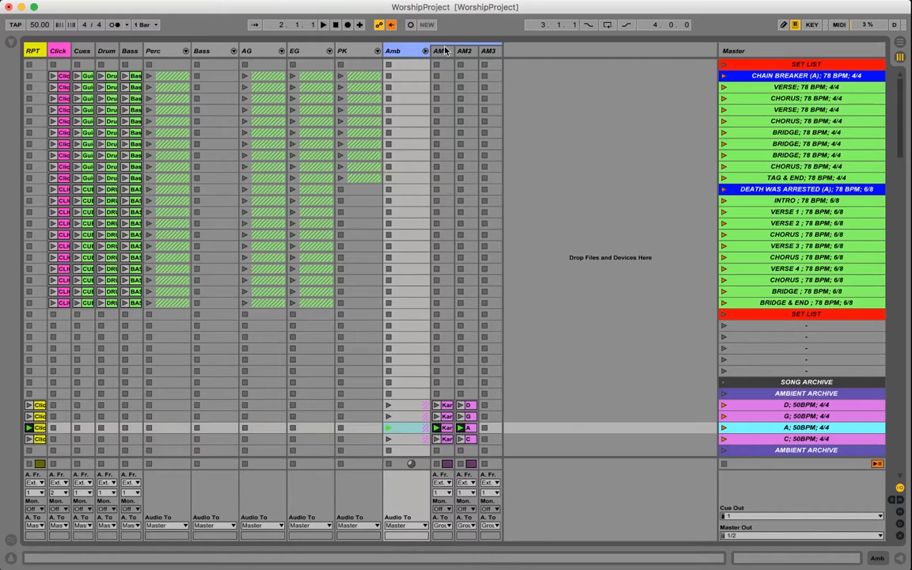
Display the AM1 track's reverb device in the detail view, leaving the browser hidden
key(super+alt+b)
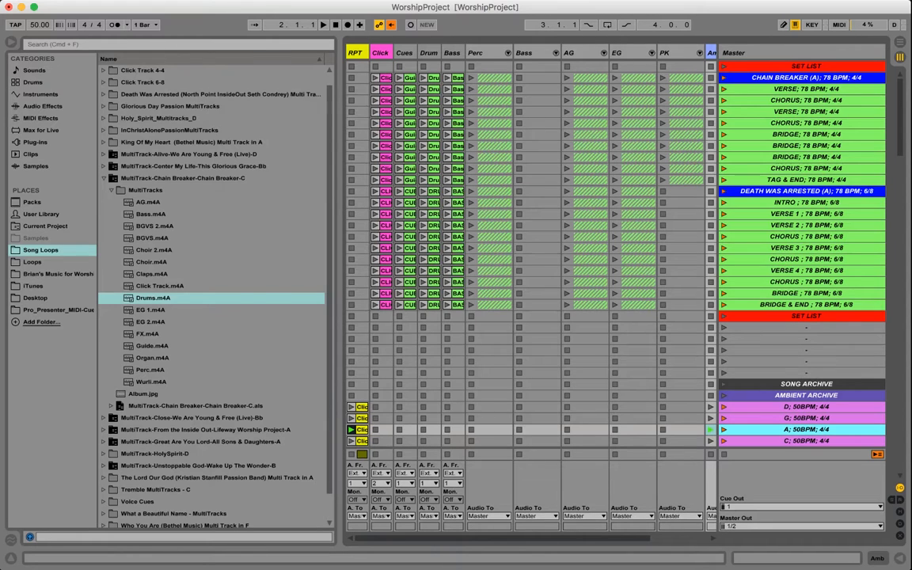
click(103, 0)
click(148, 87)
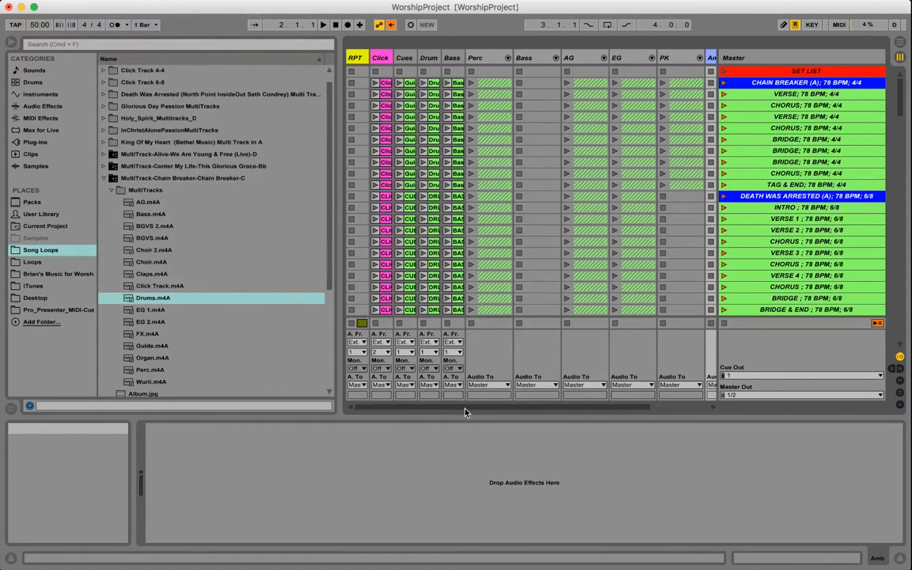
scroll(494, 410, right, 5)
click(654, 57)
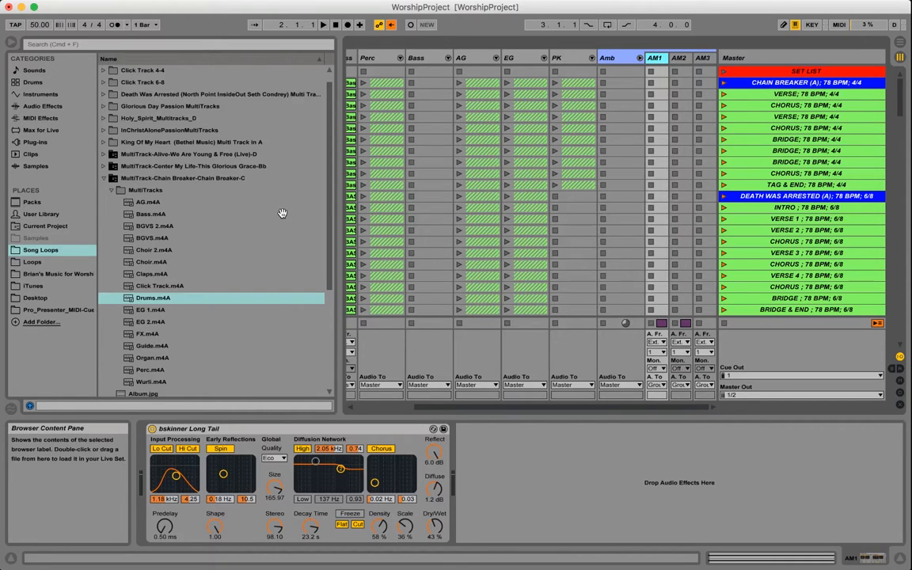
key(super+alt+b)
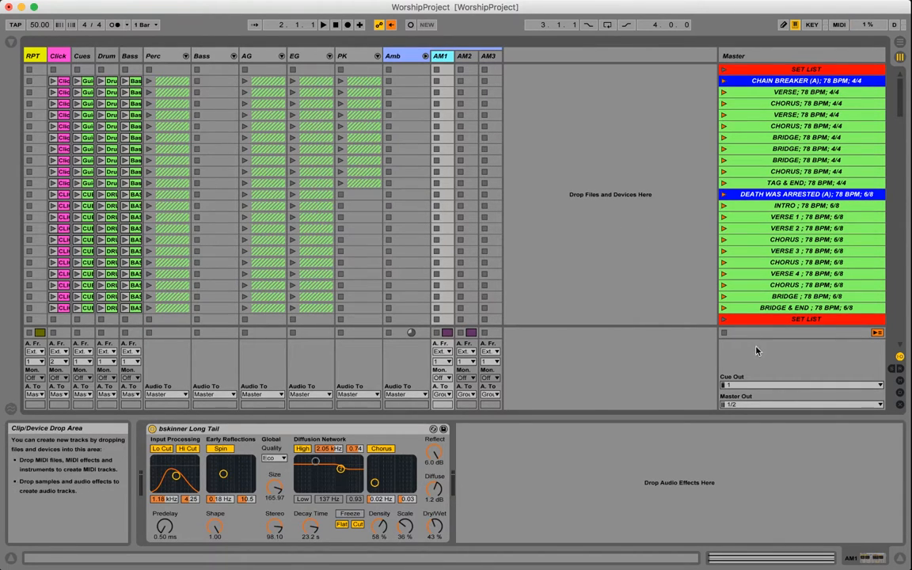
Copy the A; 50BPM; 4/4 ambient scene from the archive and paste it between CHAIN BREAKER (A) and DEATH WAS ARRESTED (A)
scroll(755, 291, down, 8)
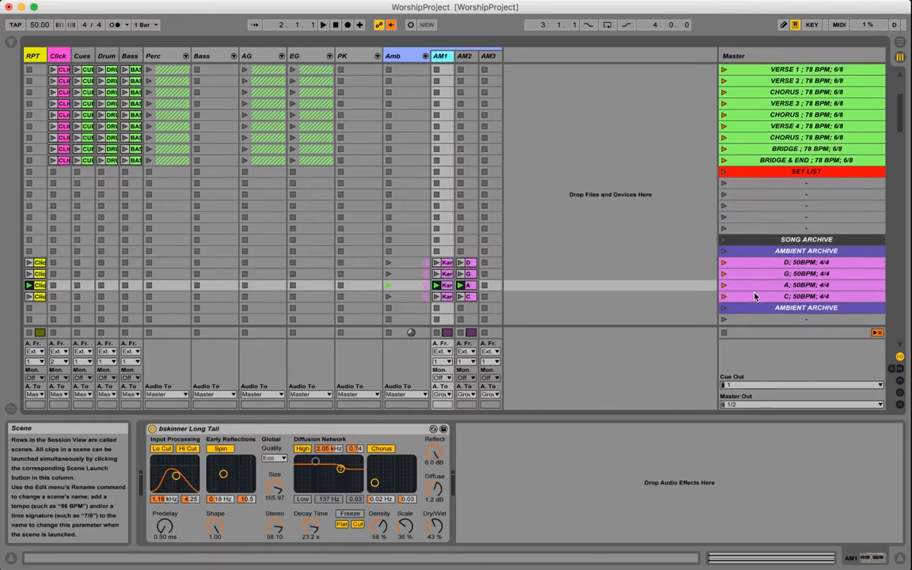
click(723, 285)
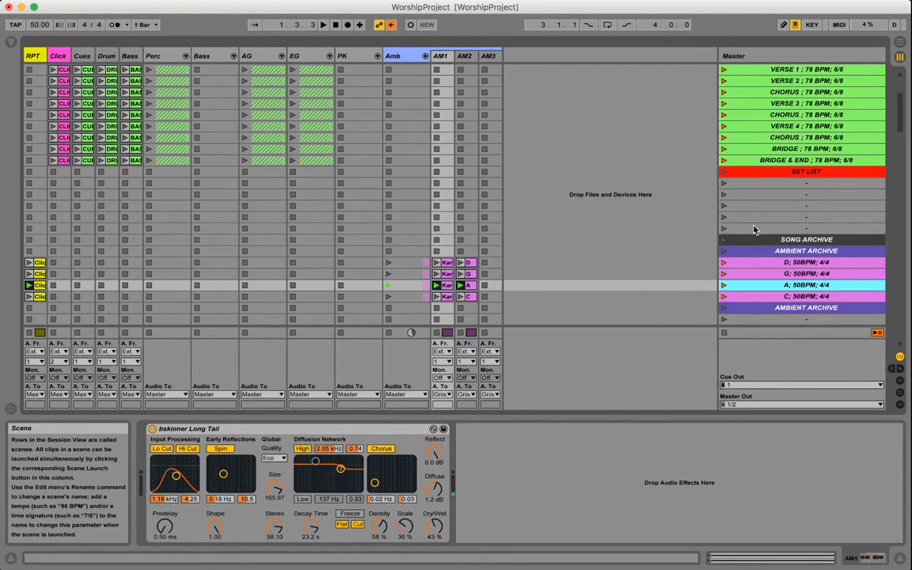
scroll(754, 228, up, 1)
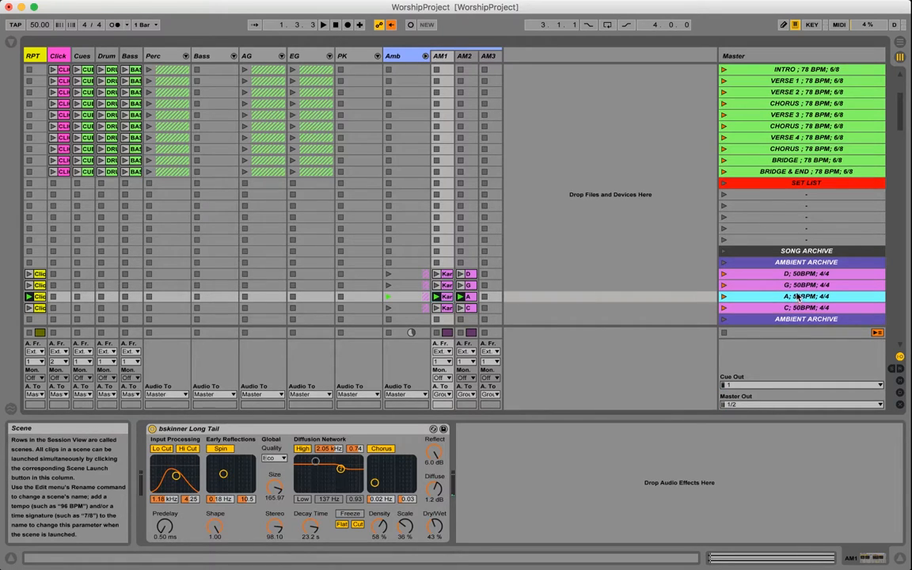
scroll(795, 301, up, 12)
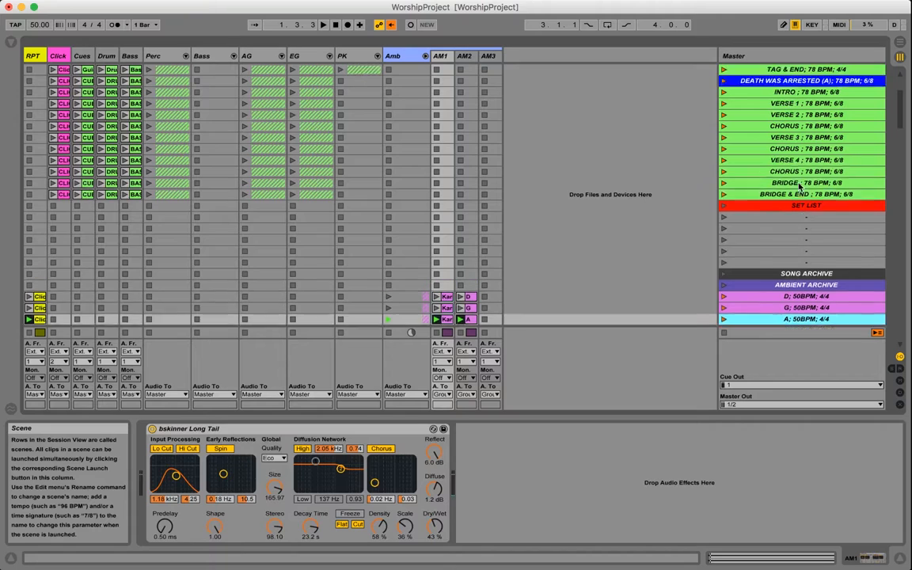
click(798, 196)
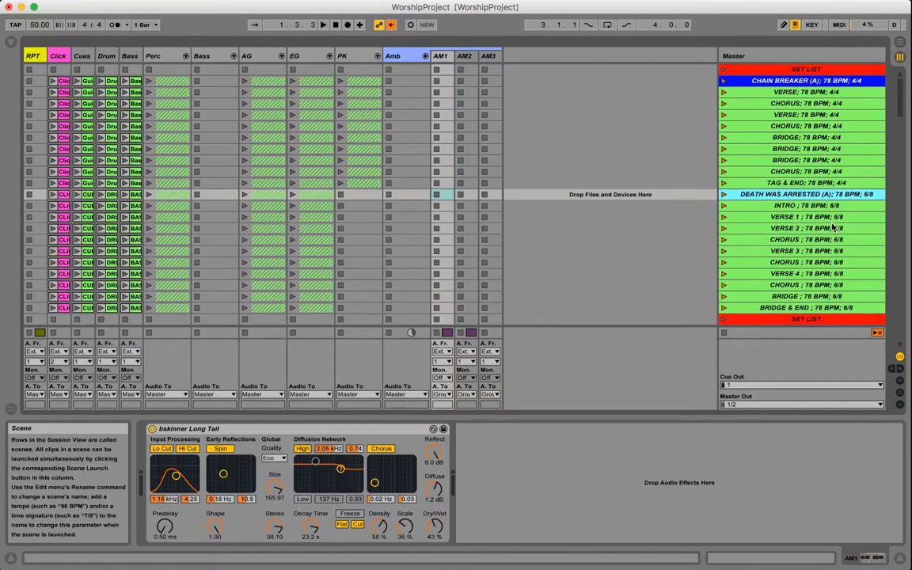
key(super+v)
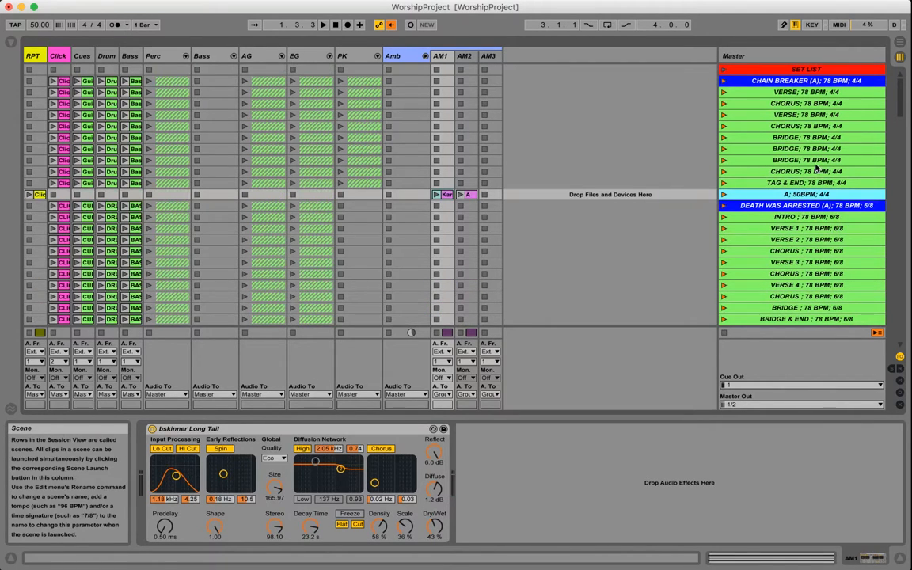
Launch the TAG & END scene of CHAIN BREAKER (A), and stop playback during the ambient A scene that follows it
key(Up)
key(Up)
key(Up)
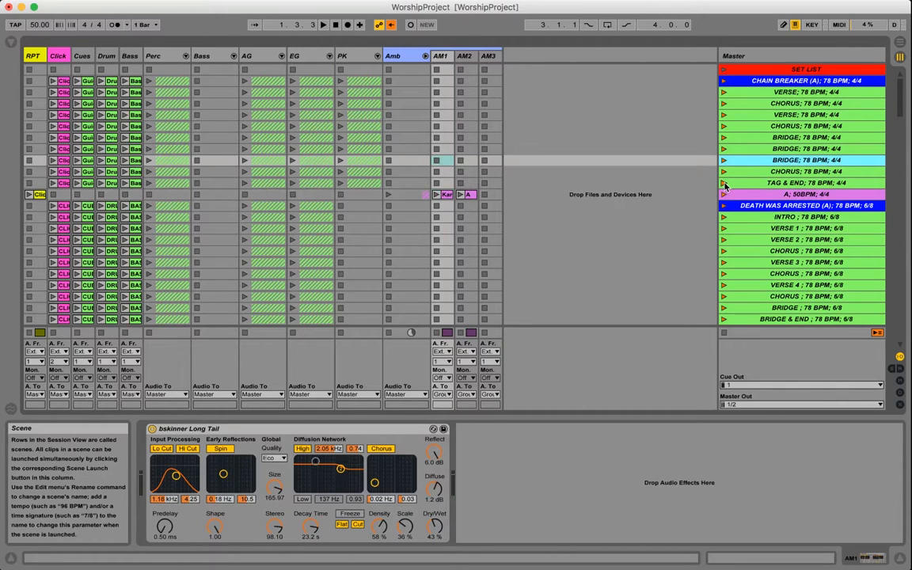
click(724, 184)
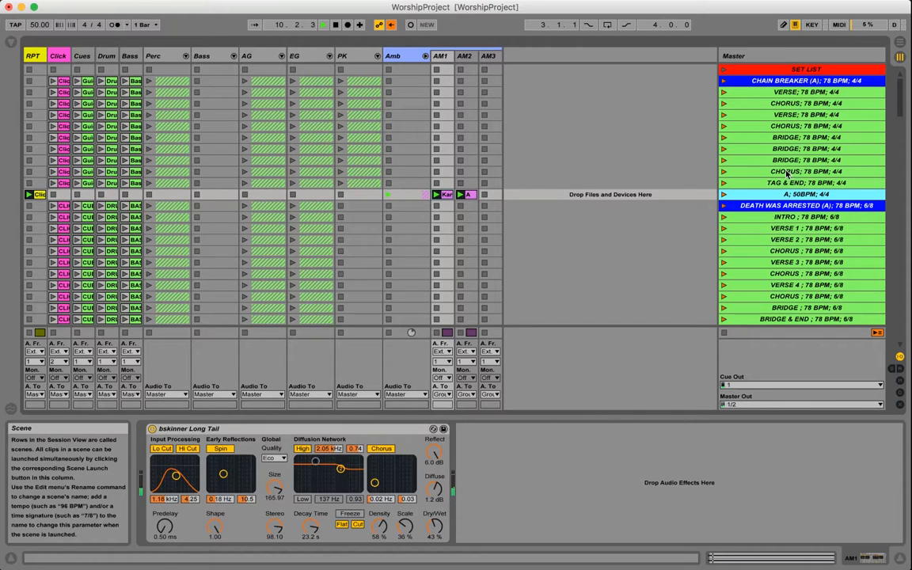
key(space)
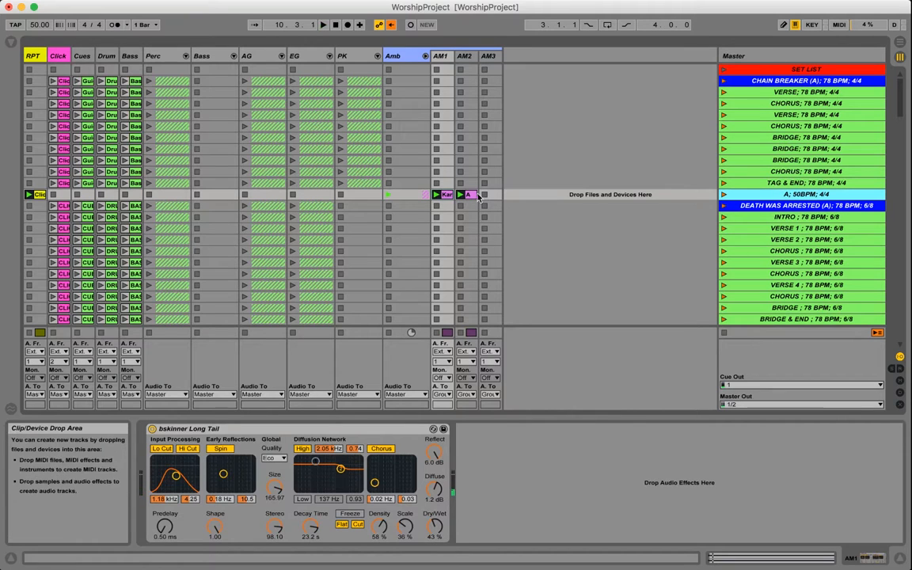
Select the last BRIDGE, CHORUS and TAG & END scenes of CHAIN BREAKER (A), then the AM1 and AM2 clips of the ambient A scene
click(810, 162)
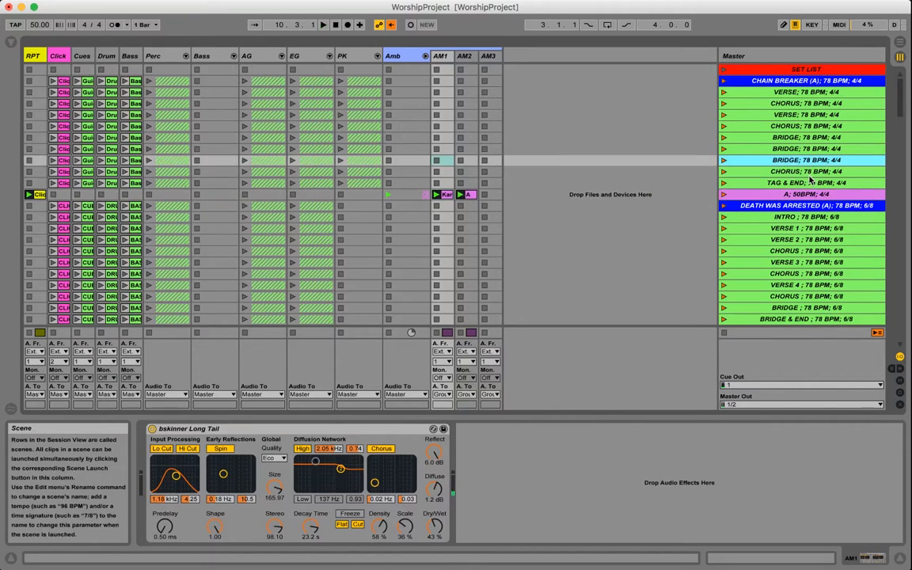
click(809, 174)
click(808, 185)
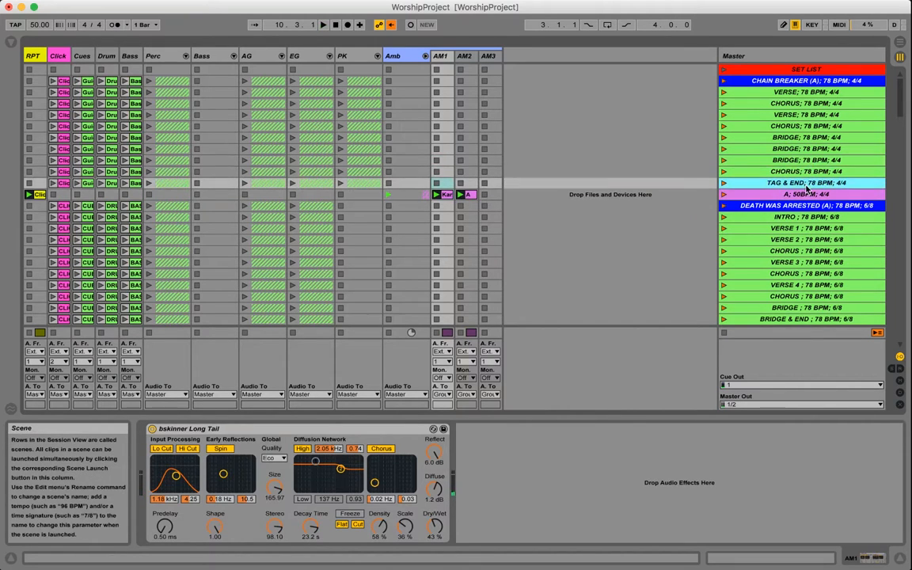
click(452, 197)
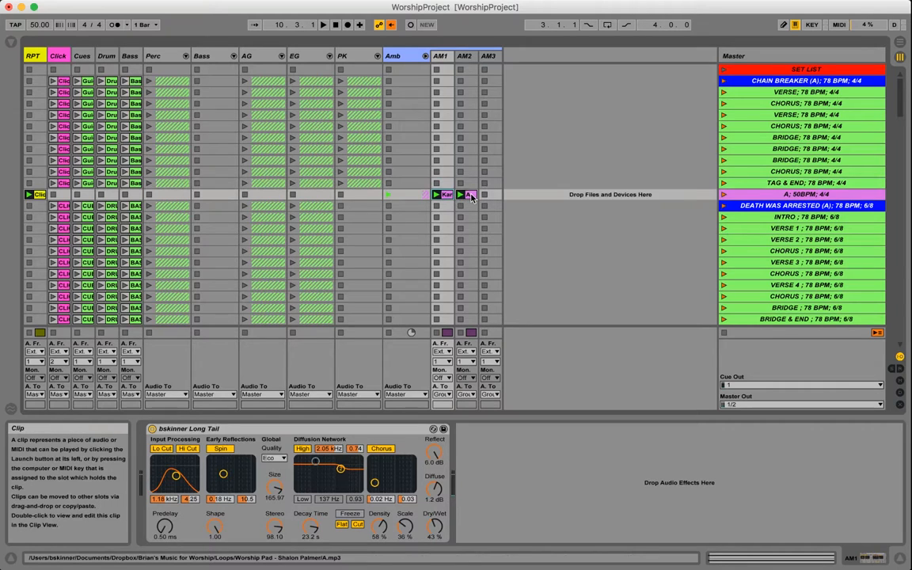
click(470, 198)
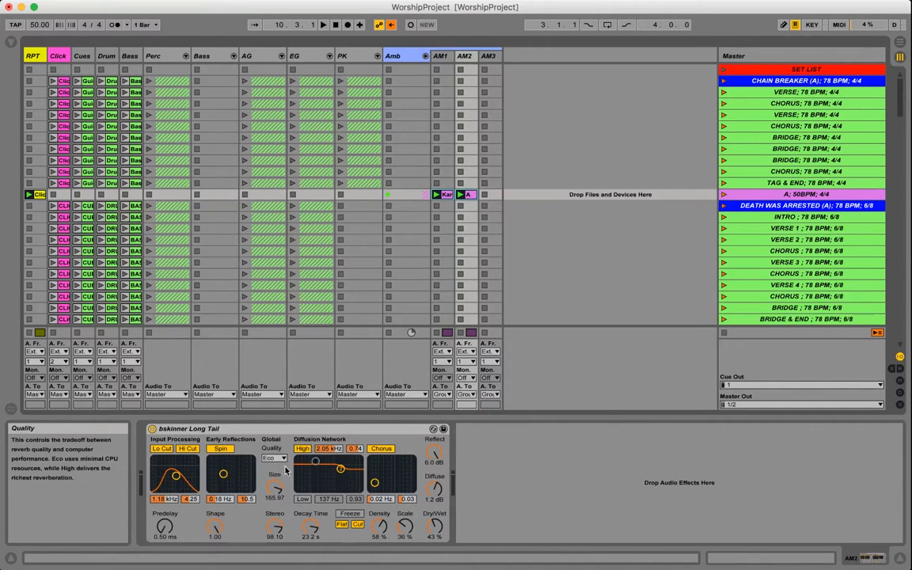
Paste the ambient A clips for AM1 and AM2 into the TAG & END, DEATH WAS ARRESTED (A) and INTRO scenes
click(445, 183)
key(ctrl+v)
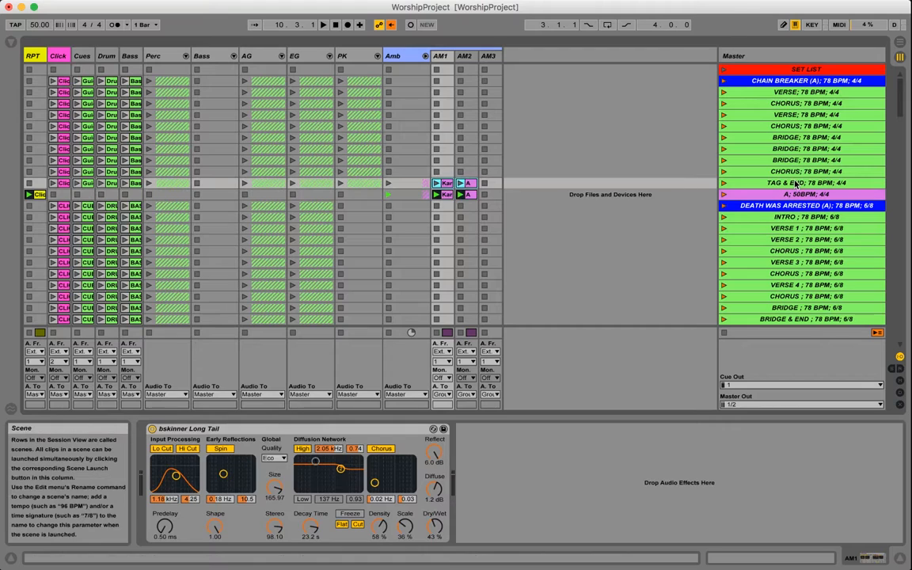
click(448, 206)
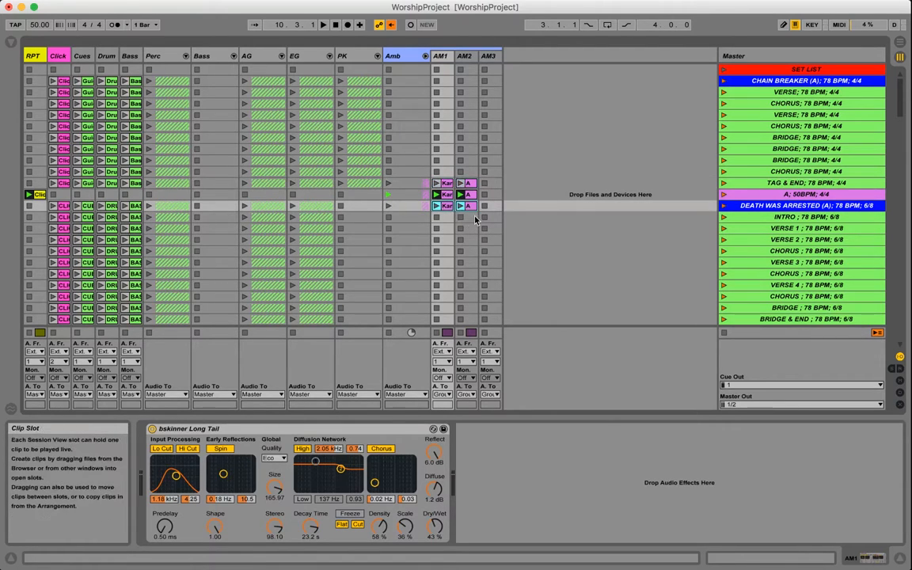
key(ctrl+v)
click(445, 218)
key(ctrl+v)
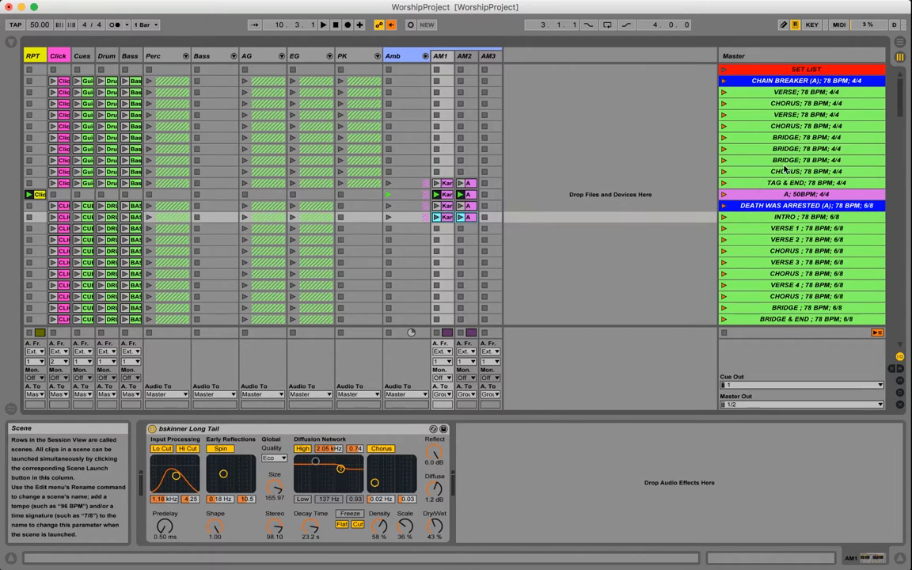
Audition the ambient transition by launching TAG & END of CHAIN BREAKER (A) and continuing into DEATH WAS ARRESTED (A)
click(716, 160)
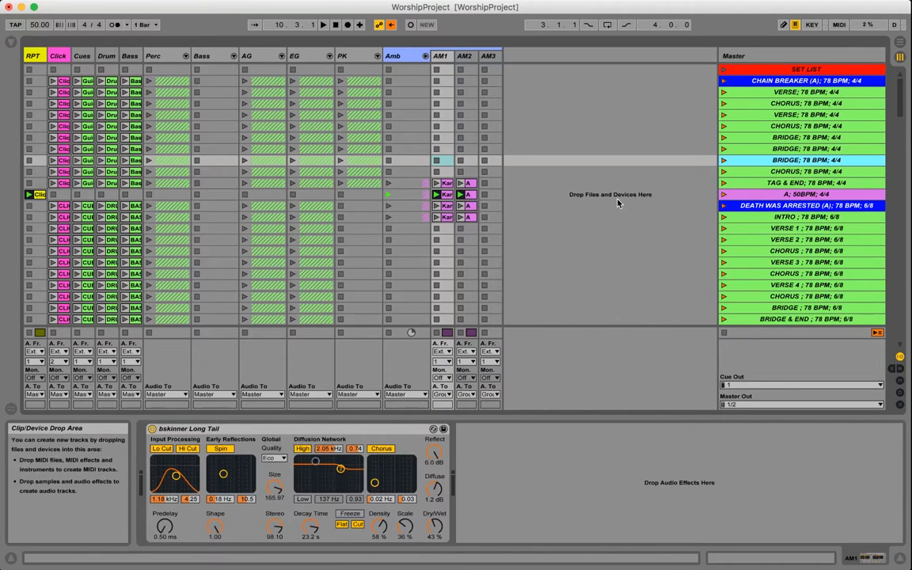
click(770, 194)
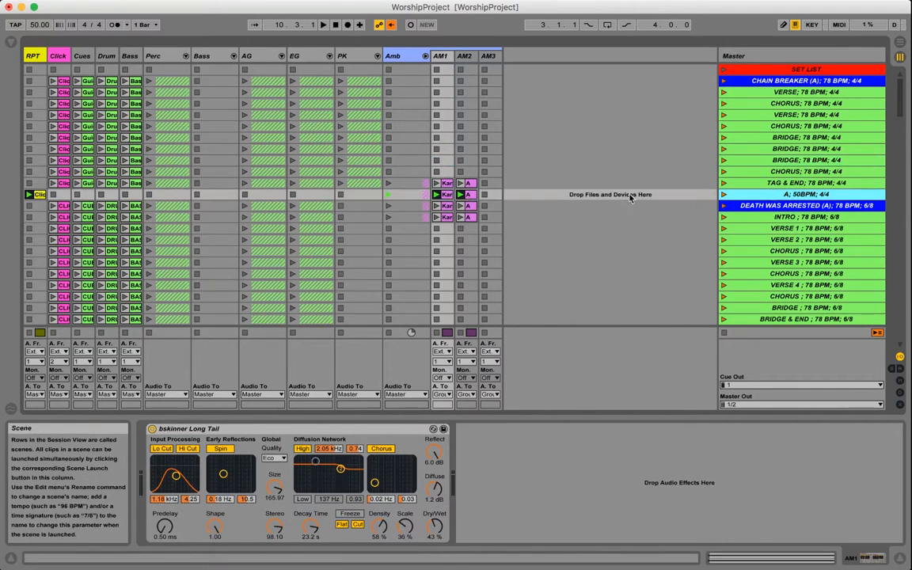
click(723, 183)
click(722, 205)
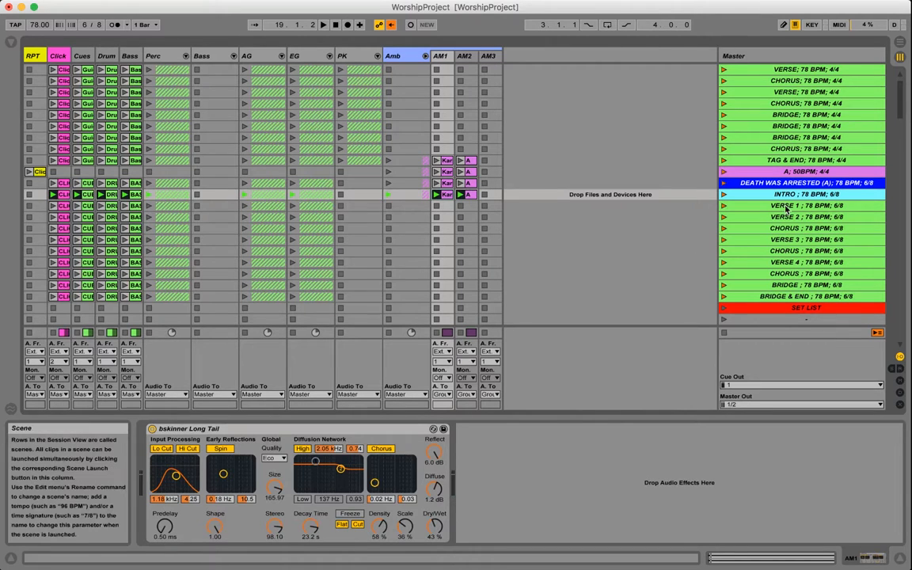
Copy the A; 50BPM; 4/4 scene from the ambient archive and paste it after BRIDGE & END of DEATH WAS ARRESTED (A)
scroll(786, 209, down, 3)
scroll(786, 209, down, 2)
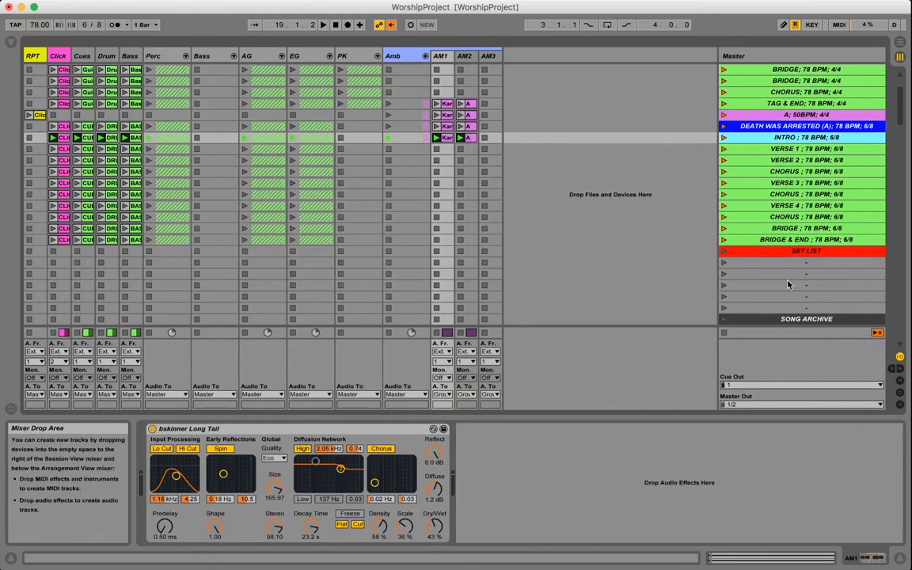
scroll(791, 283, down, 5)
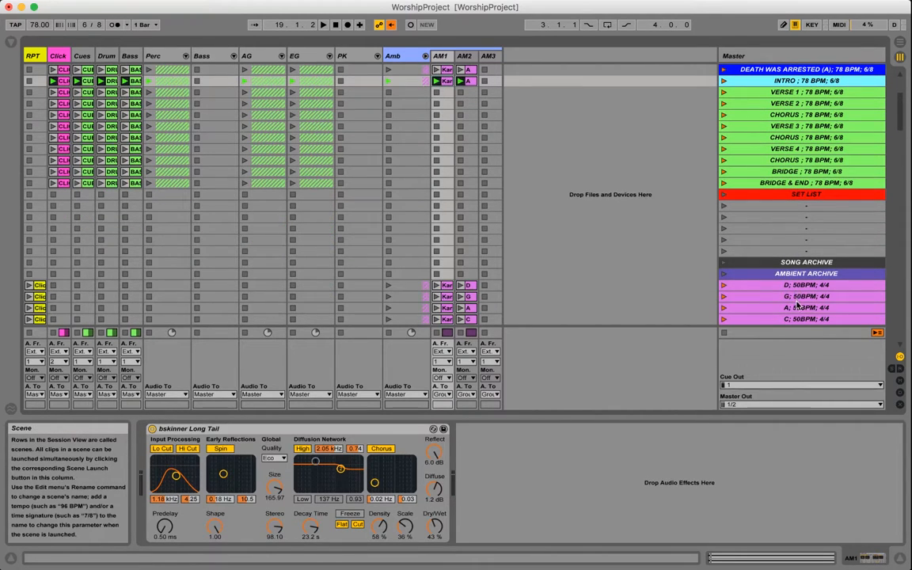
click(797, 308)
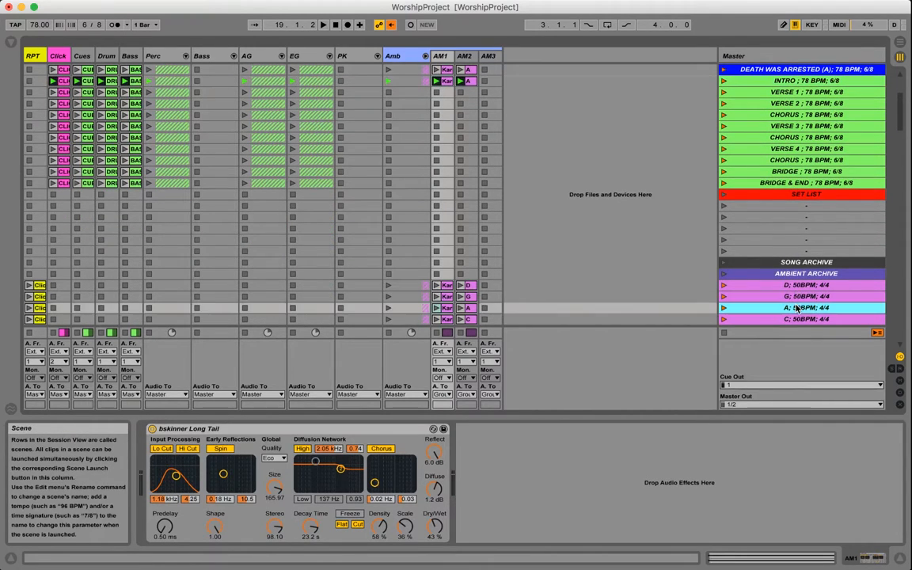
click(808, 200)
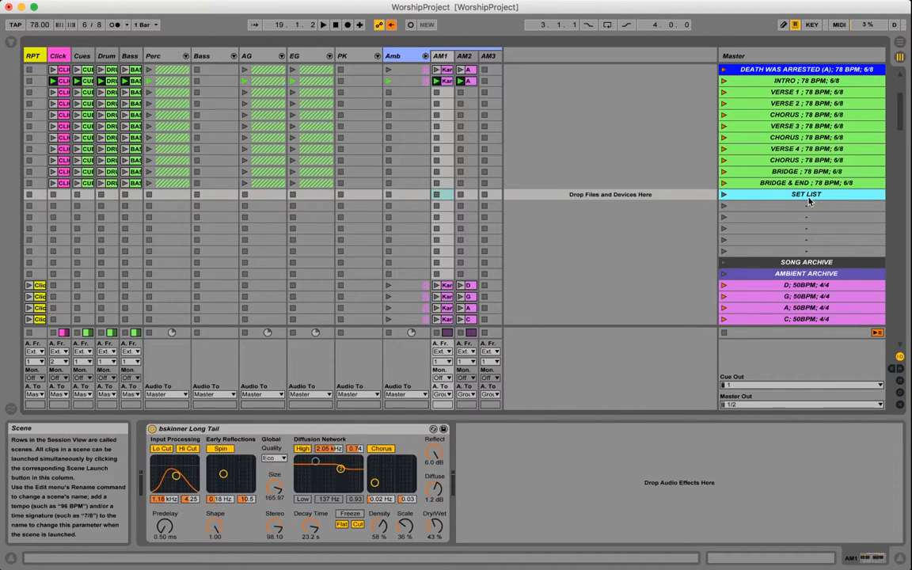
key(super+v)
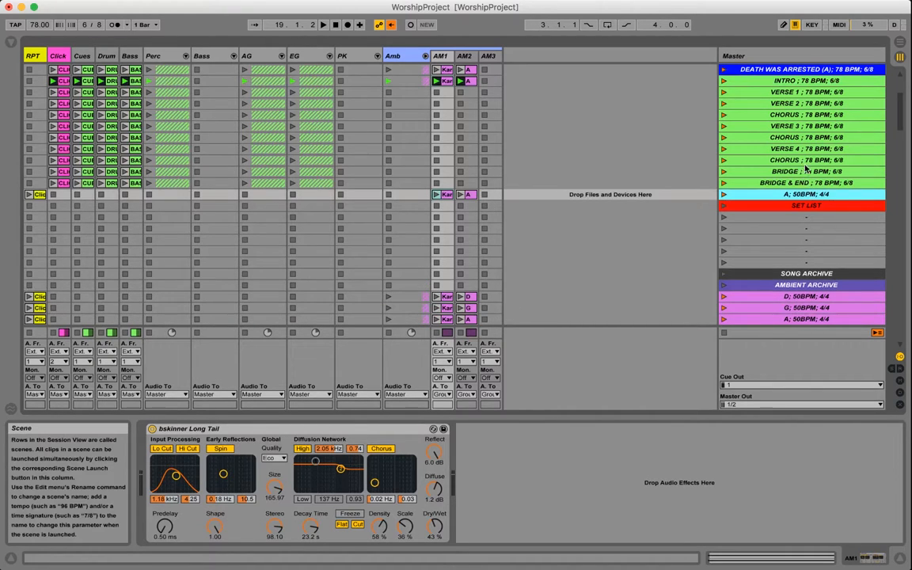
Copy the D; 50BPM; 4/4 scene from the ambient archive and paste it directly below the ambient A scene ending the set list
click(806, 161)
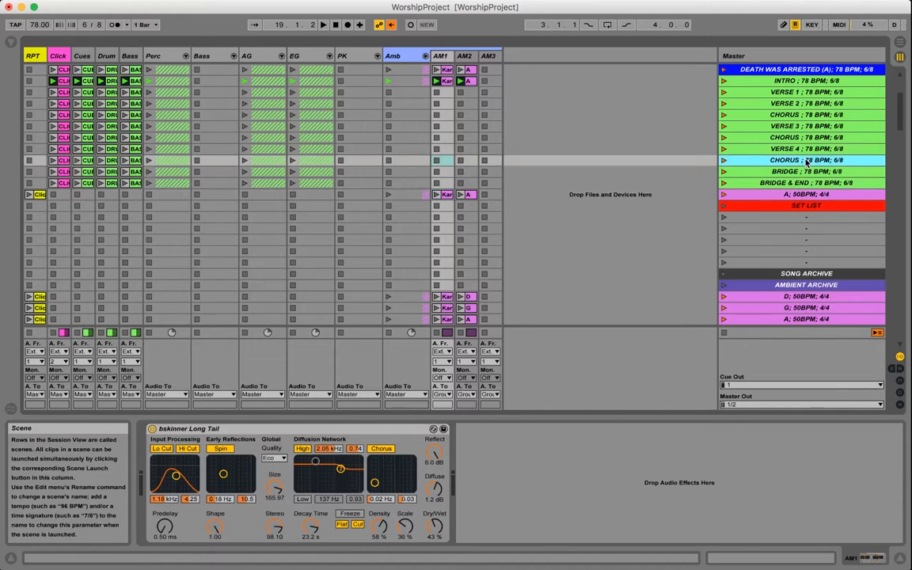
click(801, 194)
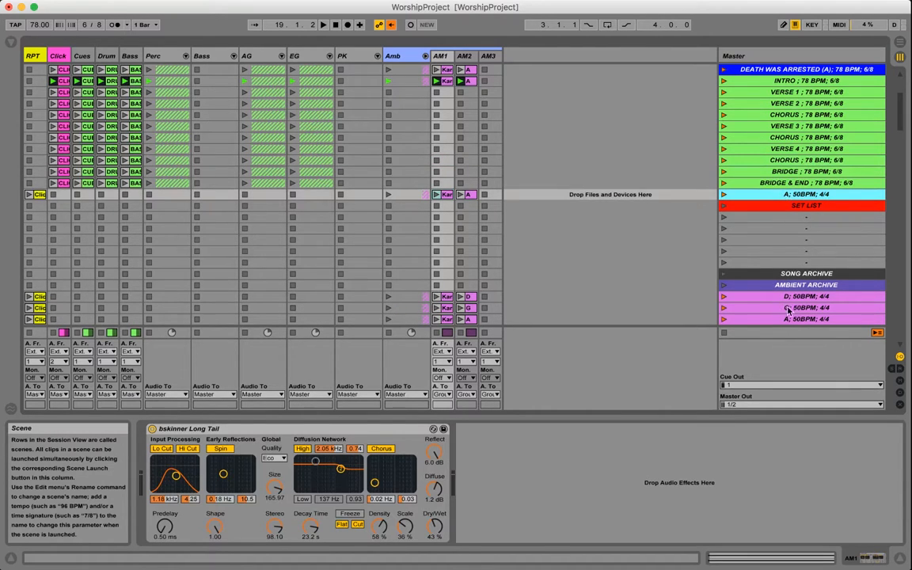
scroll(787, 310, down, 1)
click(807, 287)
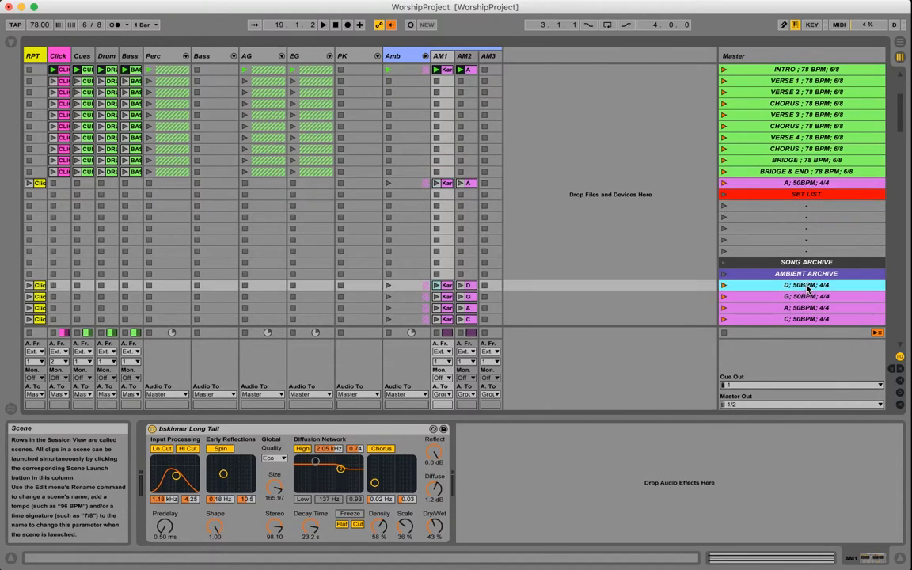
click(805, 197)
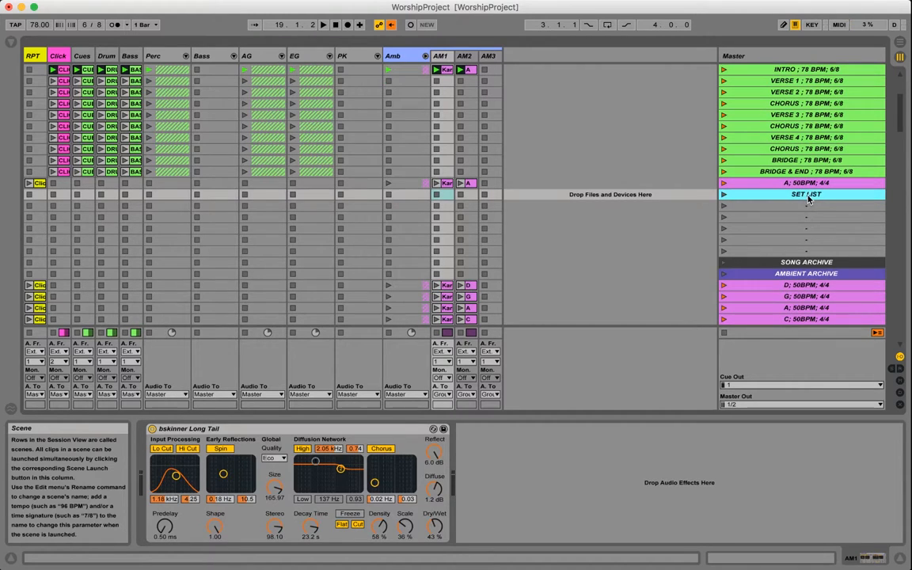
key(super+v)
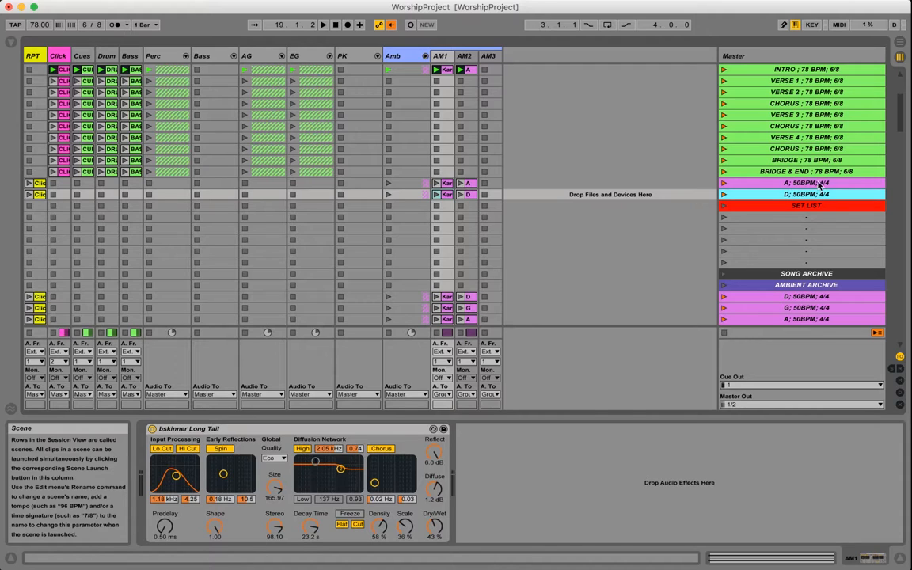
Audition the key change by launching the closing ambient A scene, the ambient D scene and the INTRO of ALIVE (D)
click(724, 184)
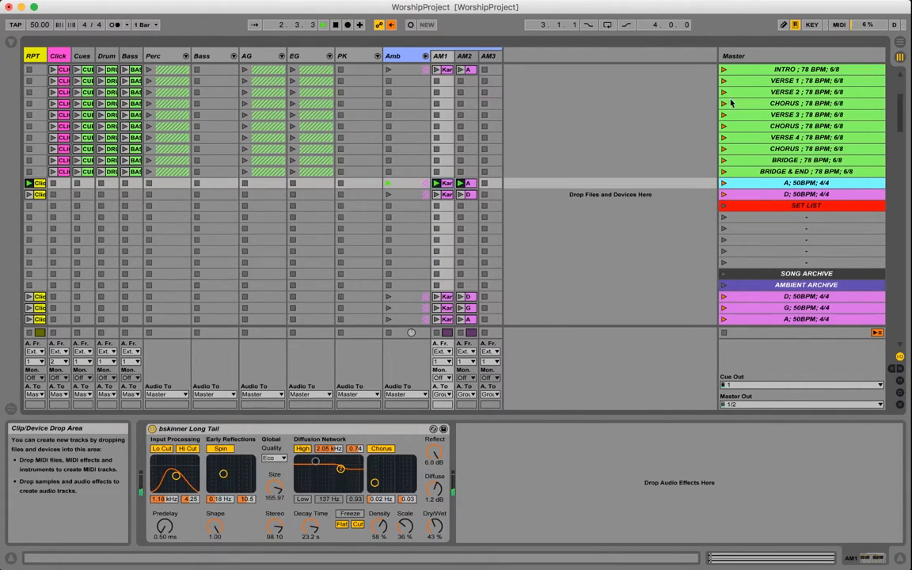
click(723, 194)
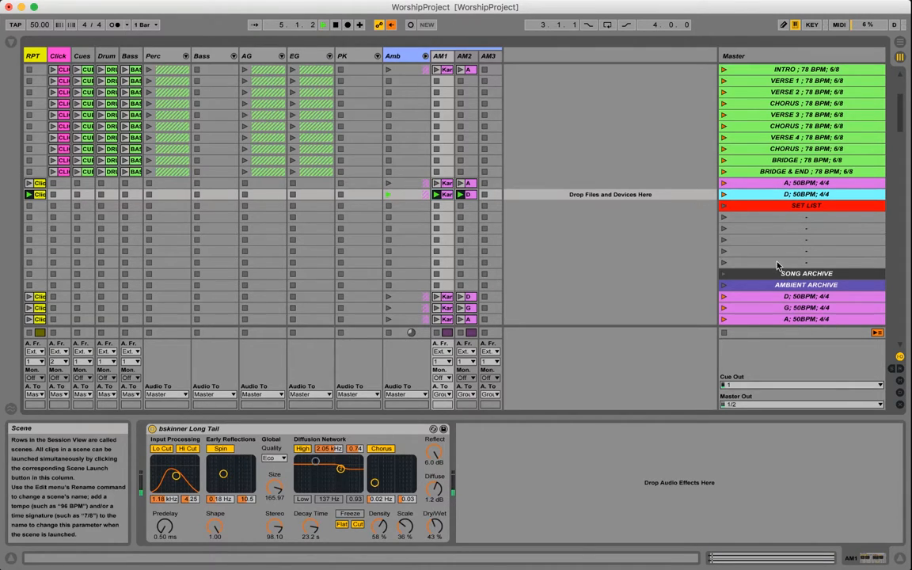
scroll(778, 264, down, 5)
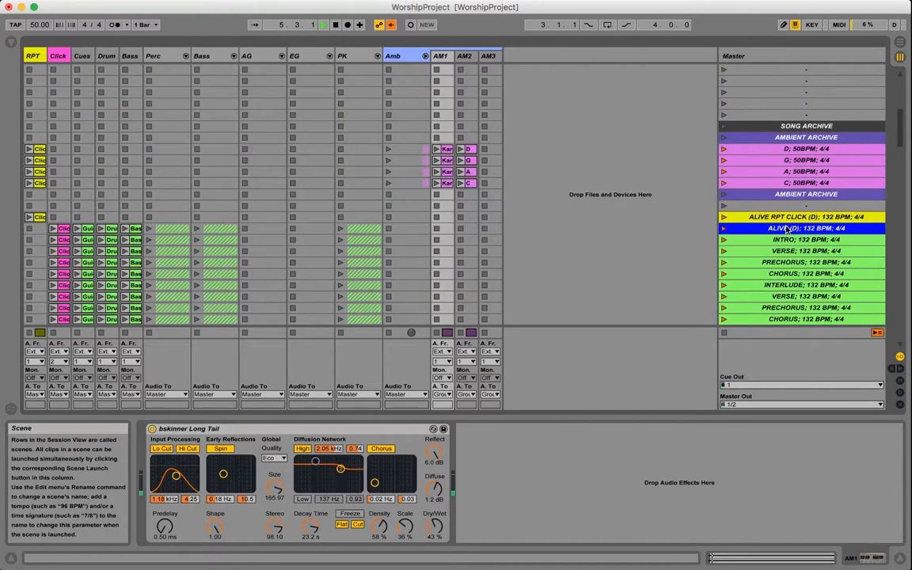
scroll(785, 241, up, 4)
scroll(790, 230, up, 2)
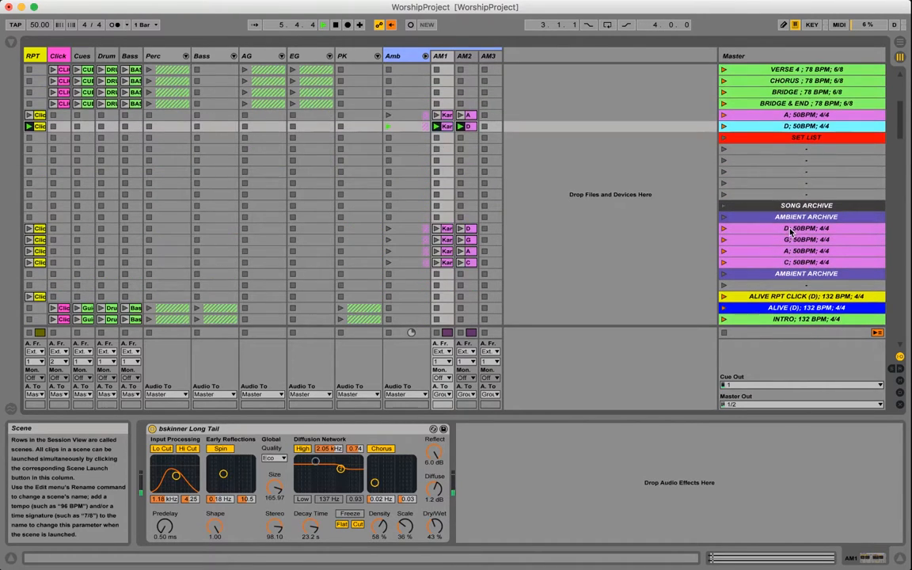
scroll(790, 230, down, 2)
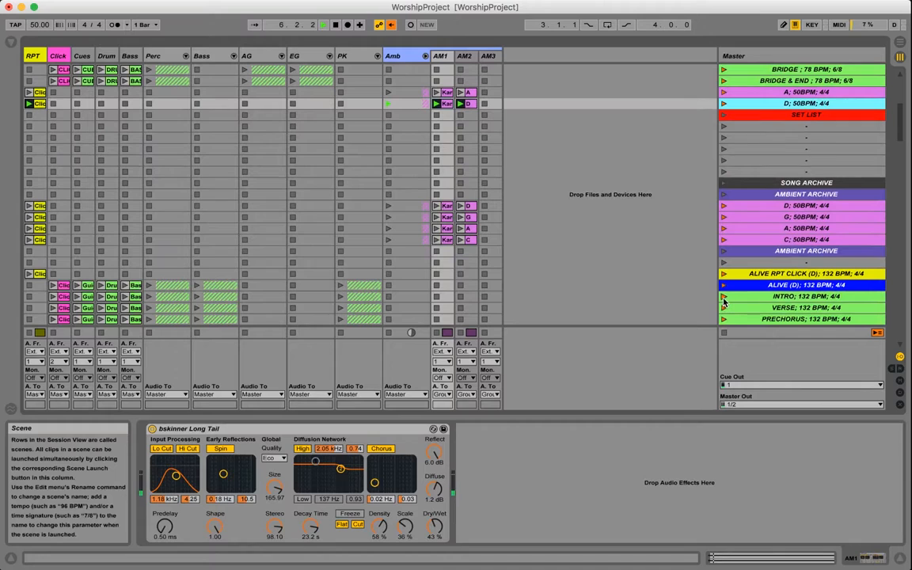
click(723, 298)
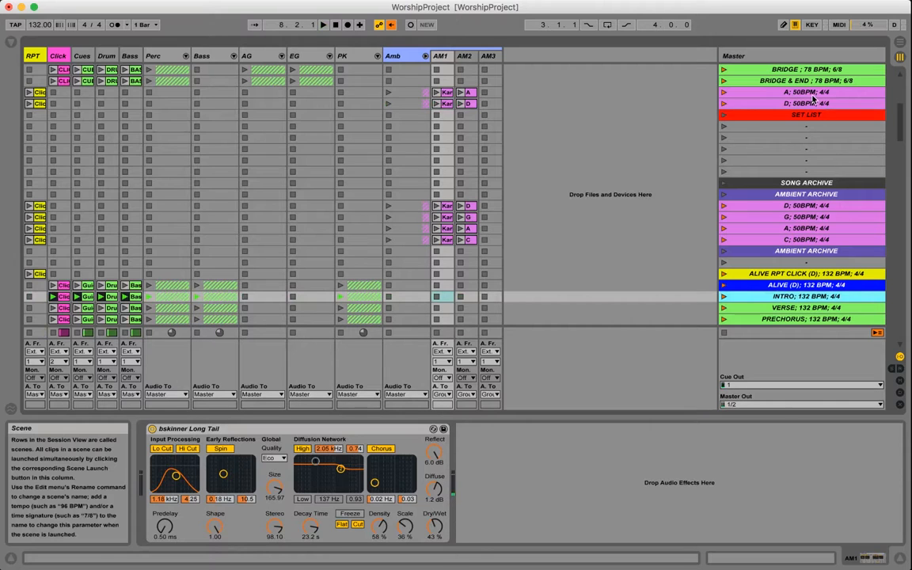
Fold the Amb group track to hide its AM1, AM2 and AM3 tracks
scroll(793, 177, down, 1)
scroll(793, 177, up, 8)
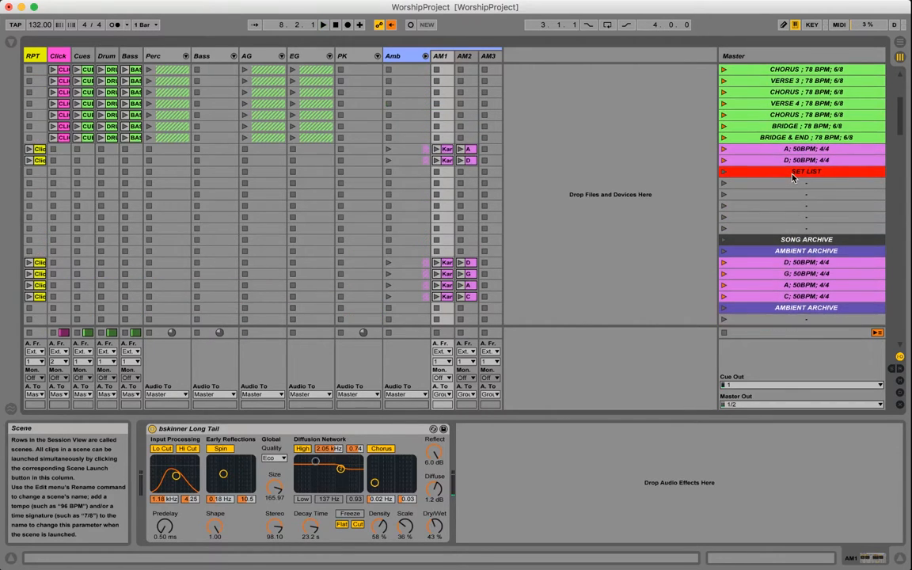
scroll(793, 177, up, 2)
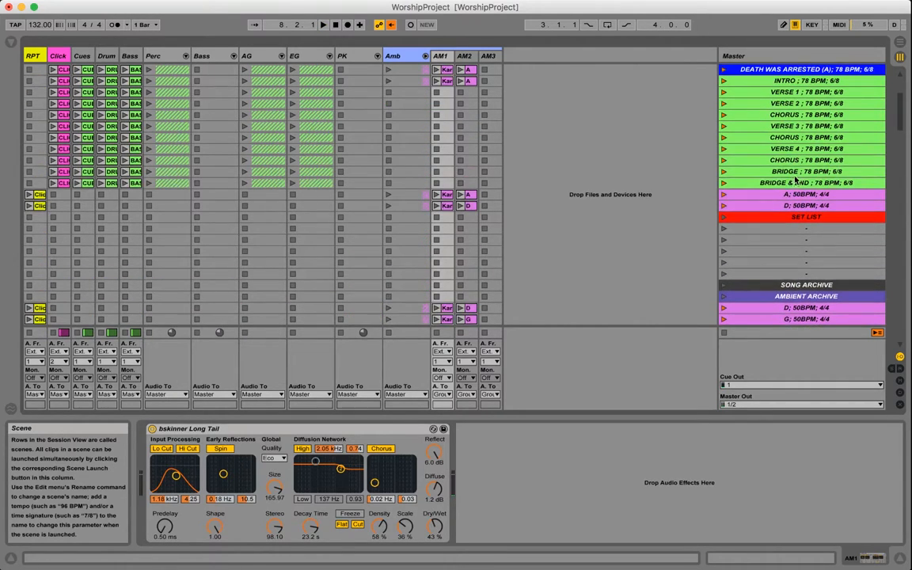
scroll(788, 186, up, 12)
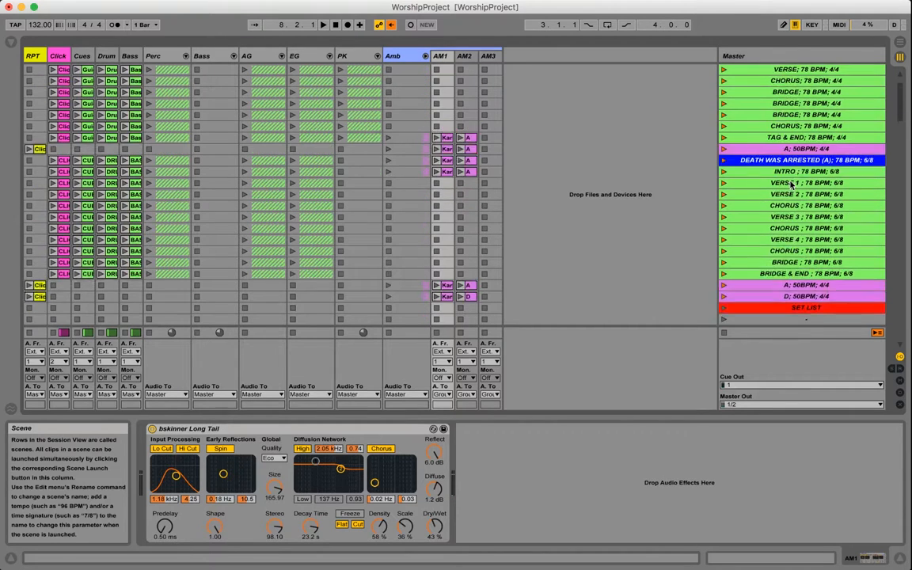
click(425, 56)
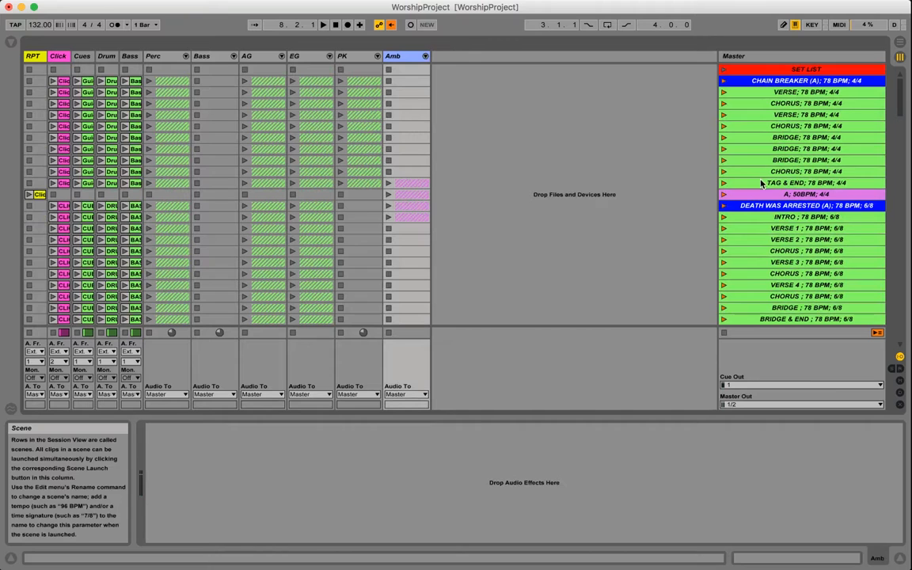
Review the whole set list from CHAIN BREAKER (A) to the closing ambient A and D scenes
scroll(781, 199, down, 9)
scroll(781, 199, down, 10)
scroll(784, 196, up, 14)
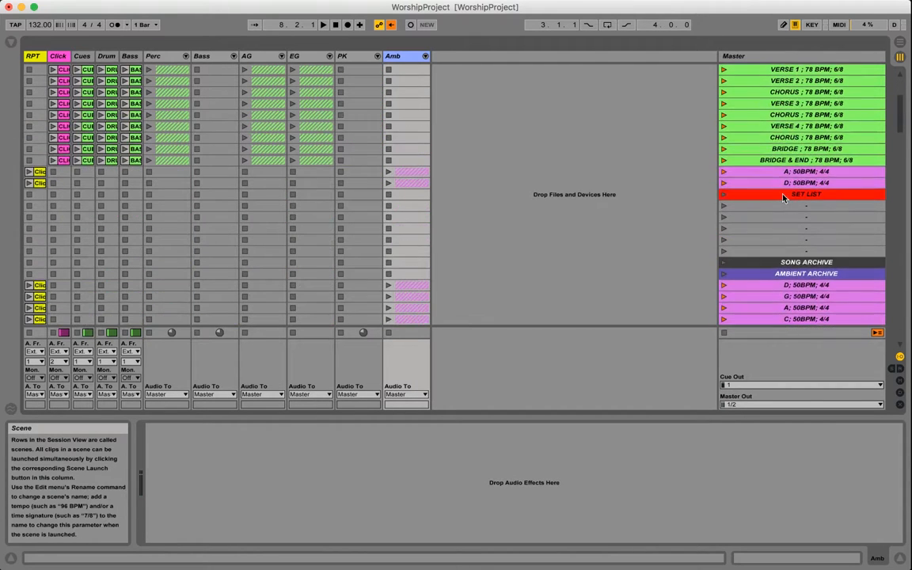
scroll(786, 194, up, 1)
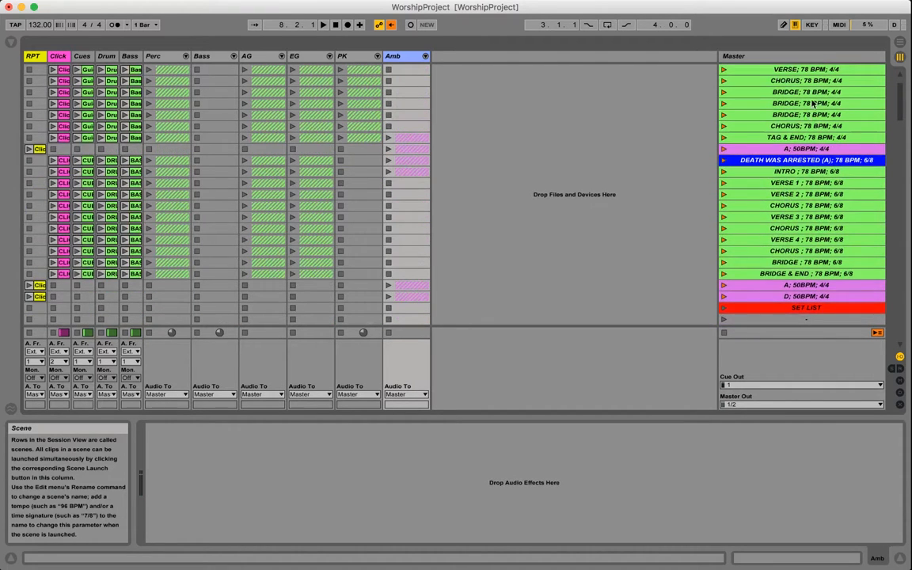
scroll(800, 160, up, 4)
scroll(801, 160, up, 11)
scroll(804, 154, down, 11)
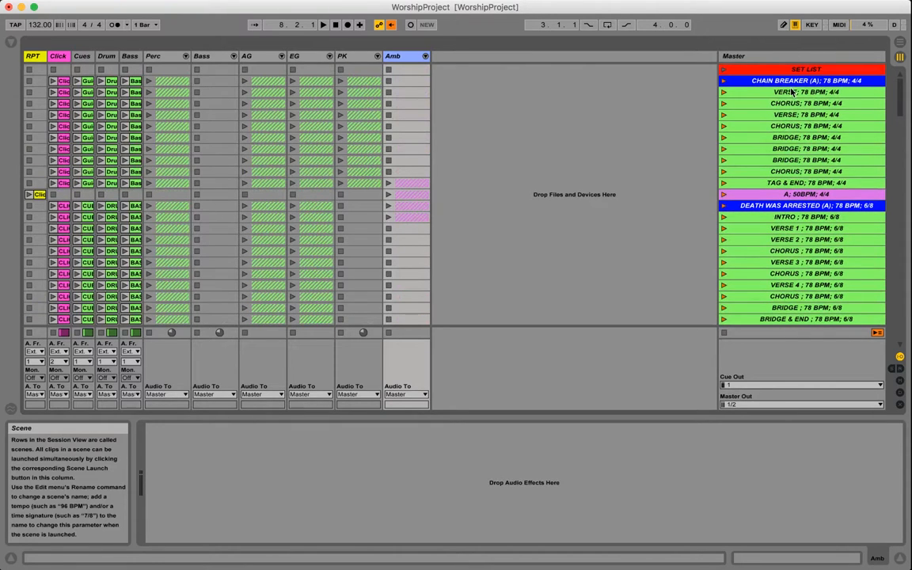
scroll(823, 194, down, 3)
scroll(823, 194, down, 2)
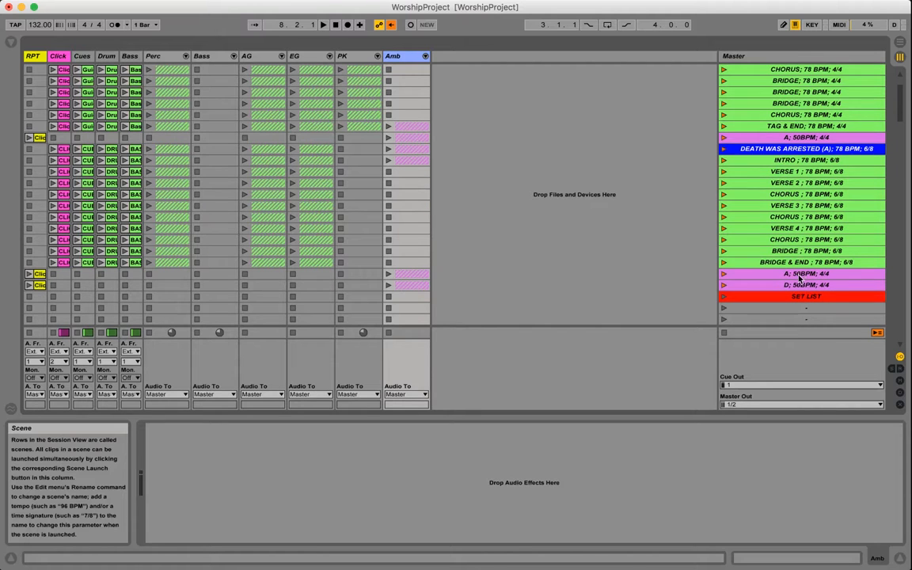
scroll(715, 207, up, 5)
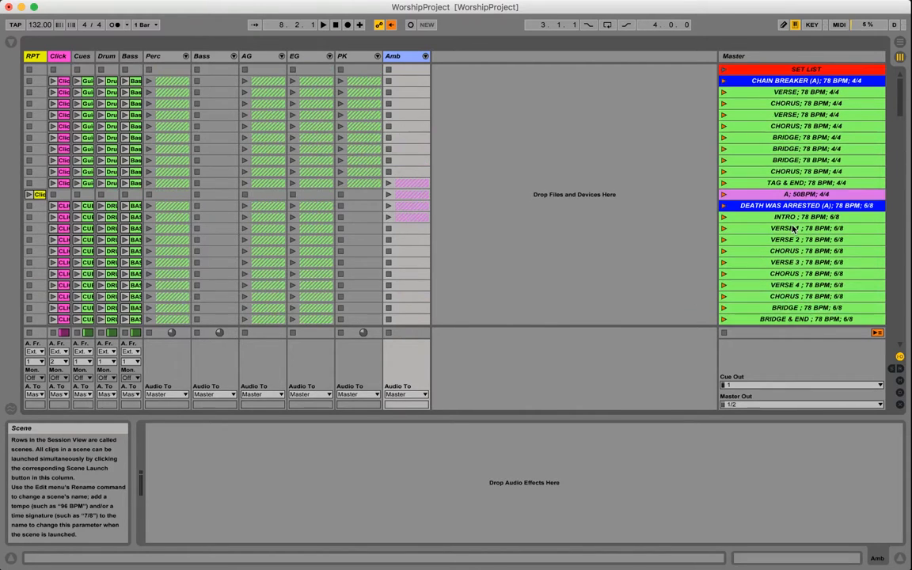
Delete all song and ambient scenes between the SET LIST dividers and duplicate the remaining SET LIST scene
shift+click(768, 82)
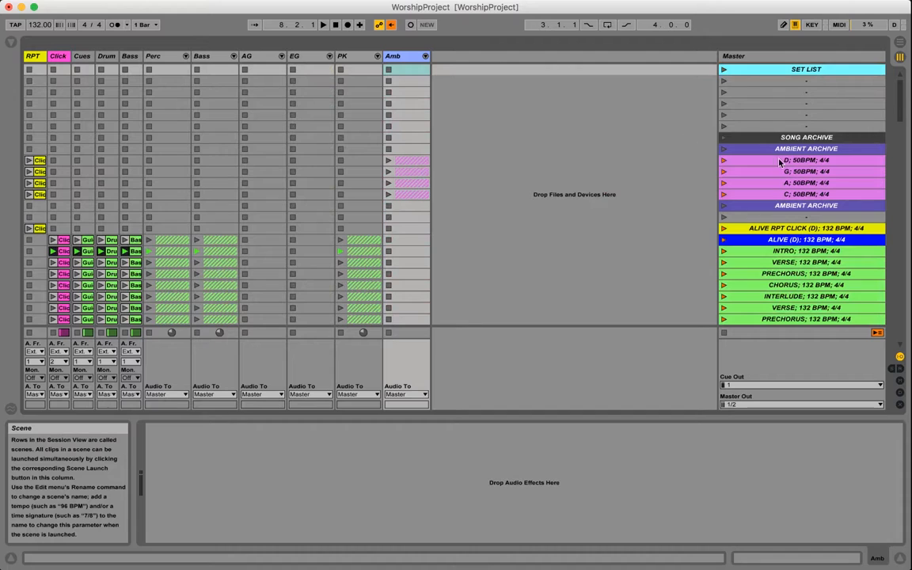
key(super+d)
click(785, 103)
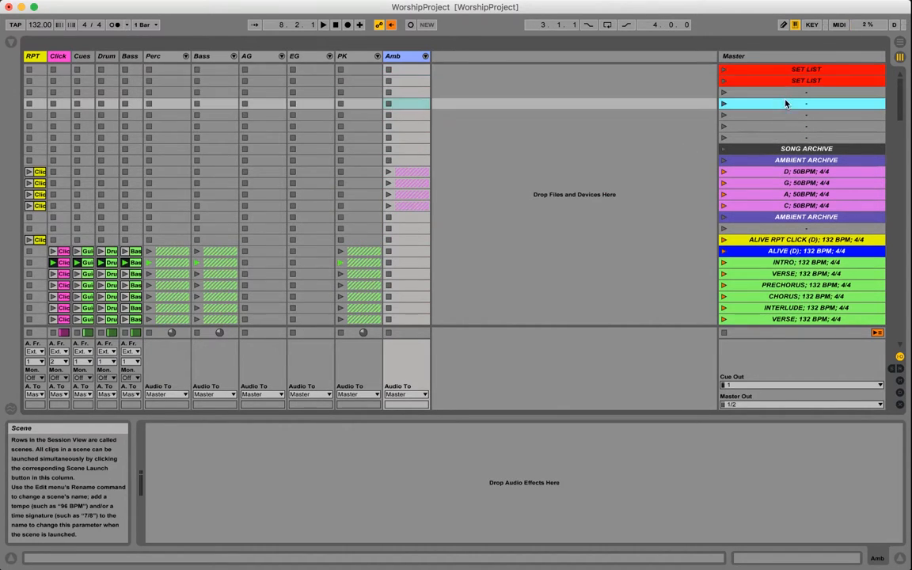
Look through the song archive down to TREMBLE (C) at its end and return to the emptied set list
scroll(787, 150, down, 20)
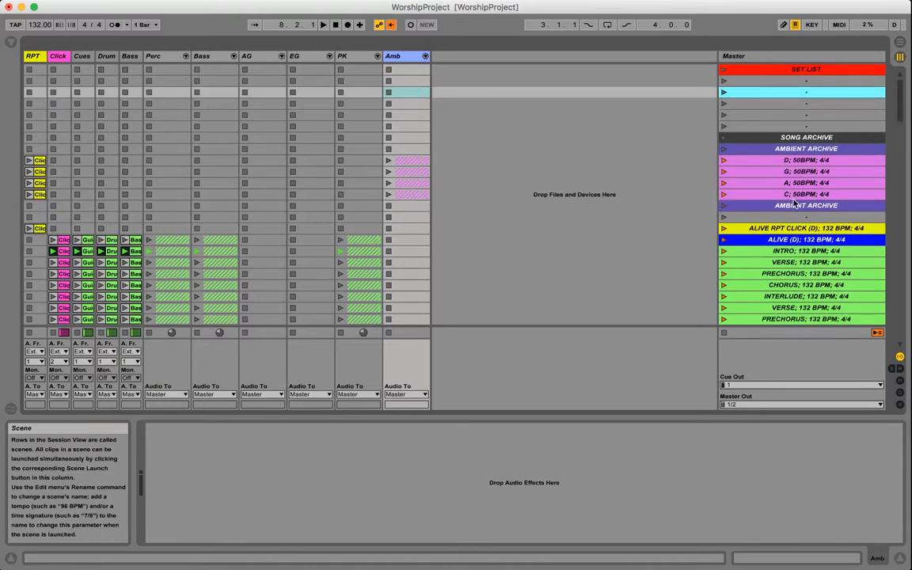
scroll(793, 202, down, 10)
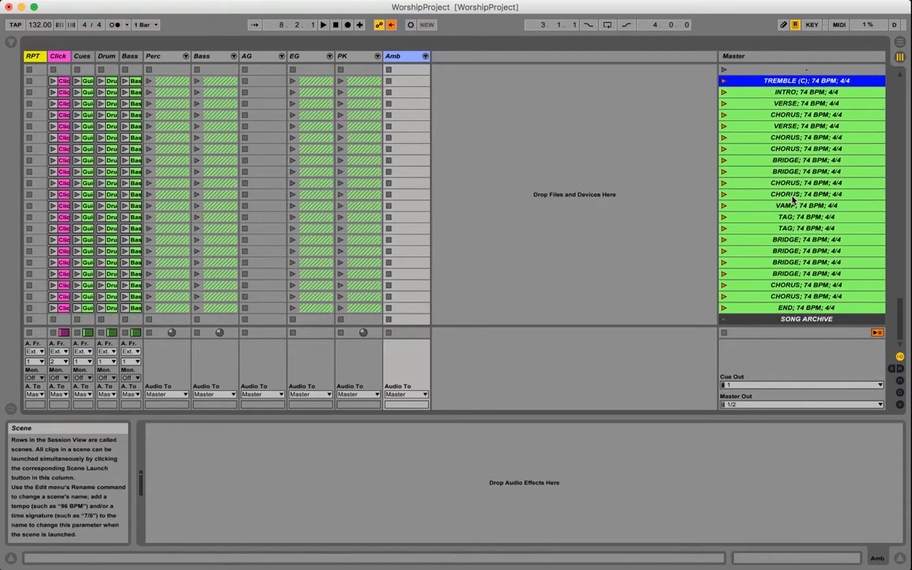
scroll(795, 196, up, 20)
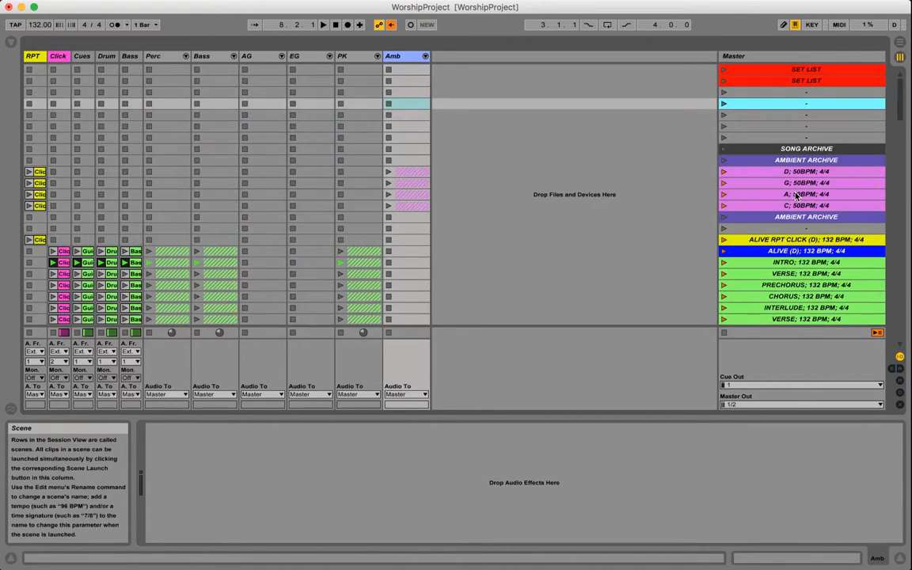